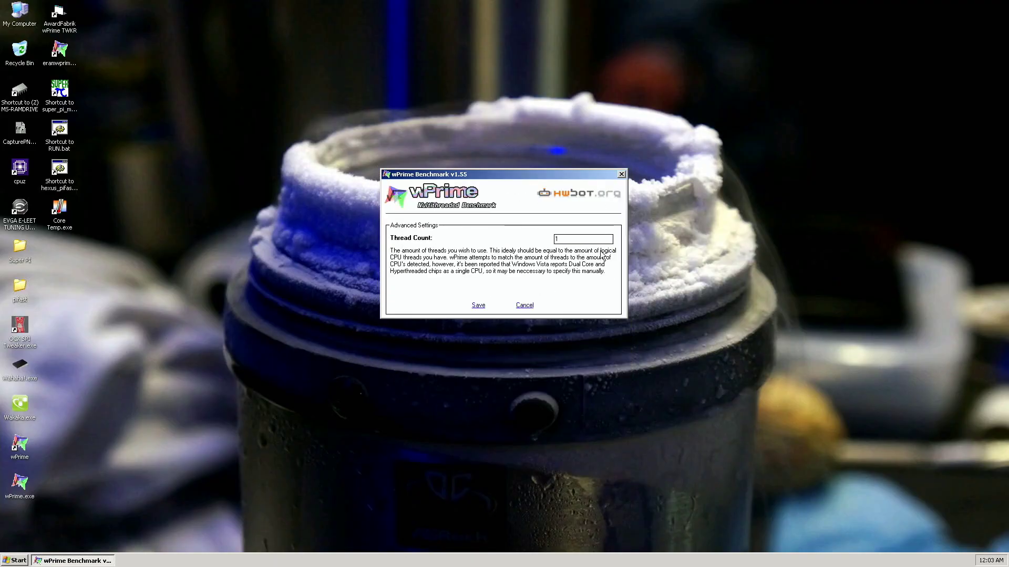
# Keep wPrime's thread setting, open AwardFabrik TWKR beside it, and run the 32M benchmark (6.656 sec)
pyautogui.click(478, 305)
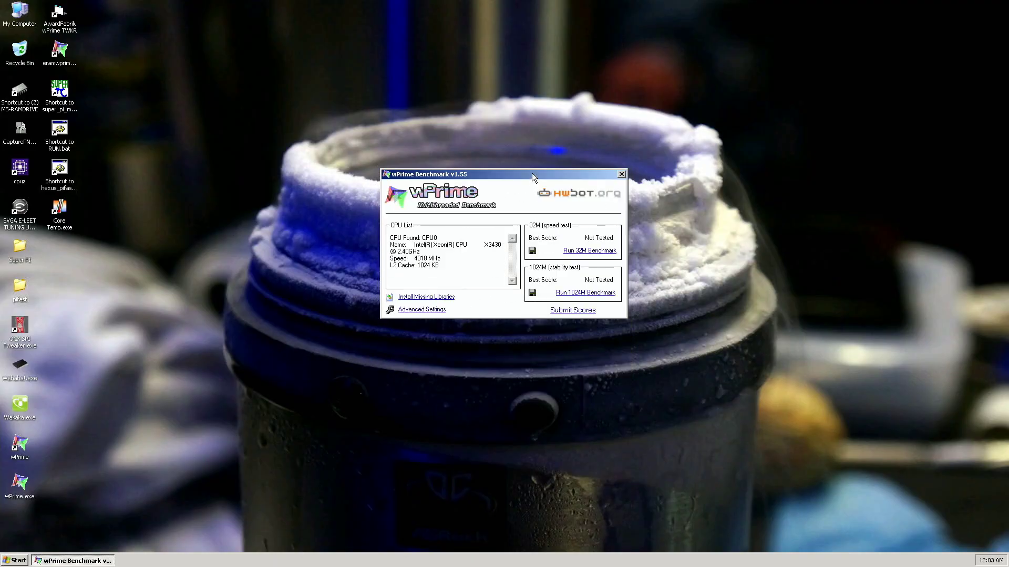
pyautogui.moveTo(532, 174); pyautogui.dragTo(817, 14)
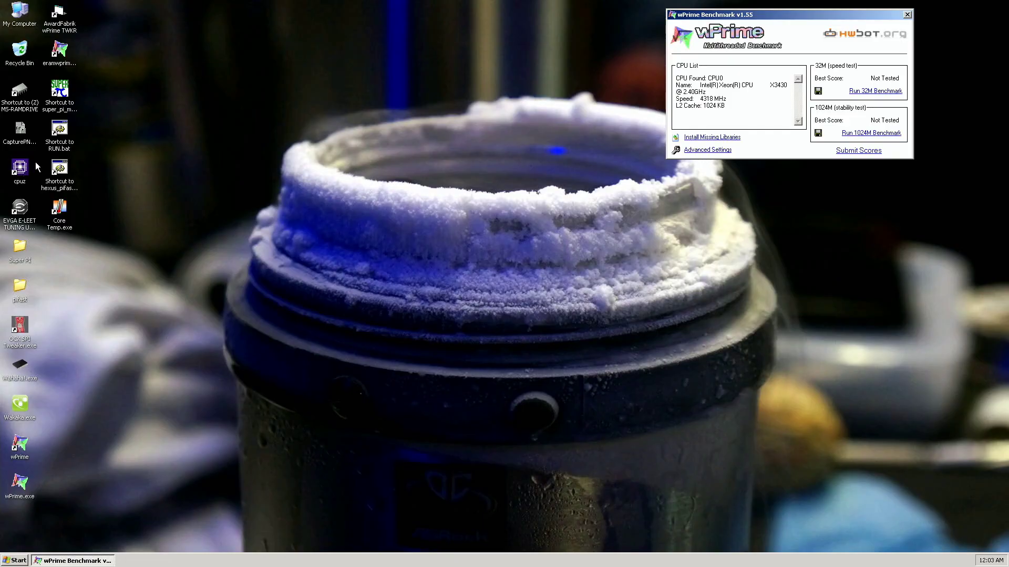
pyautogui.doubleClick(58, 12)
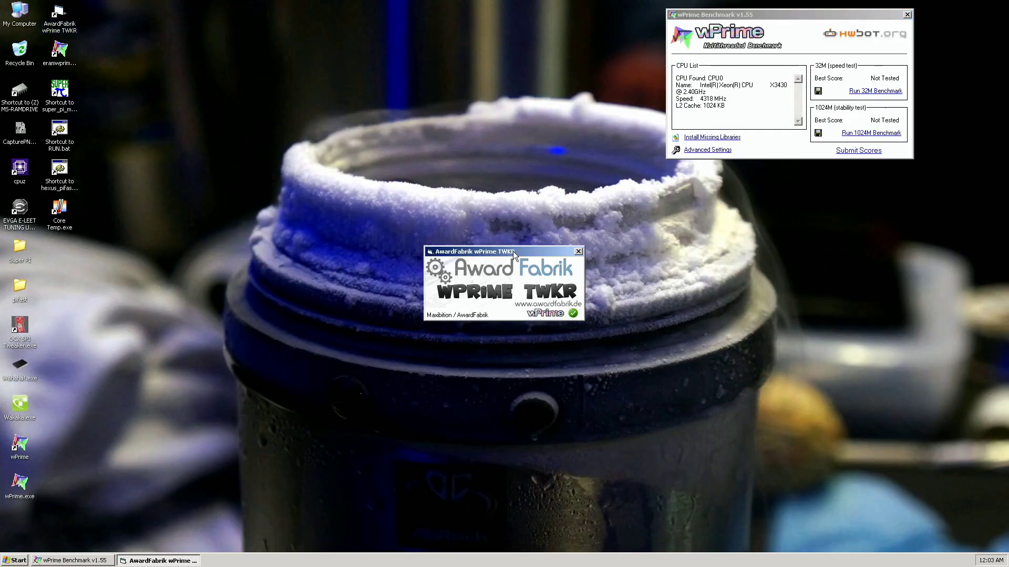
pyautogui.moveTo(512, 251); pyautogui.dragTo(246, 35)
pyautogui.click(23, 364)
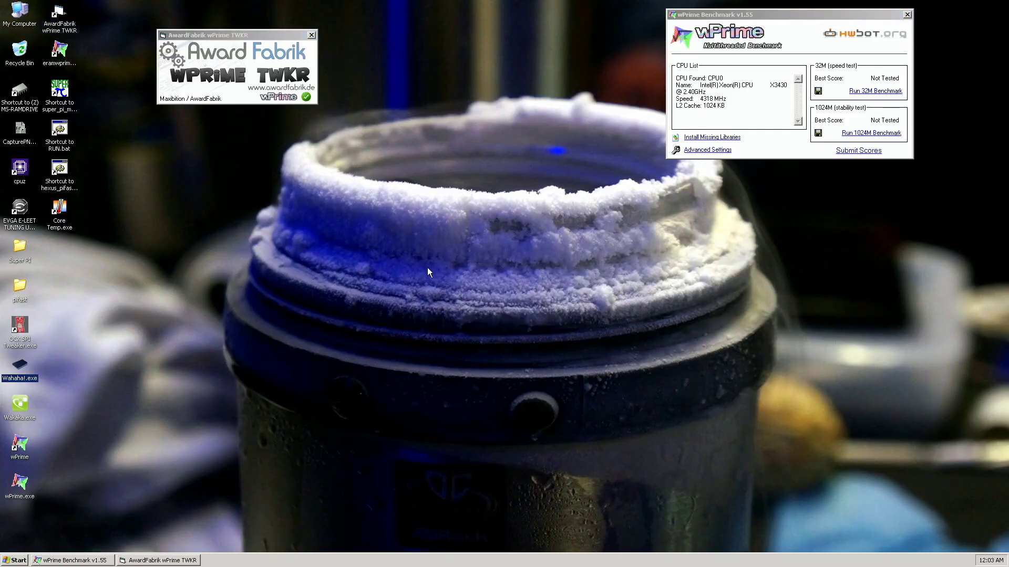
pyautogui.click(875, 91)
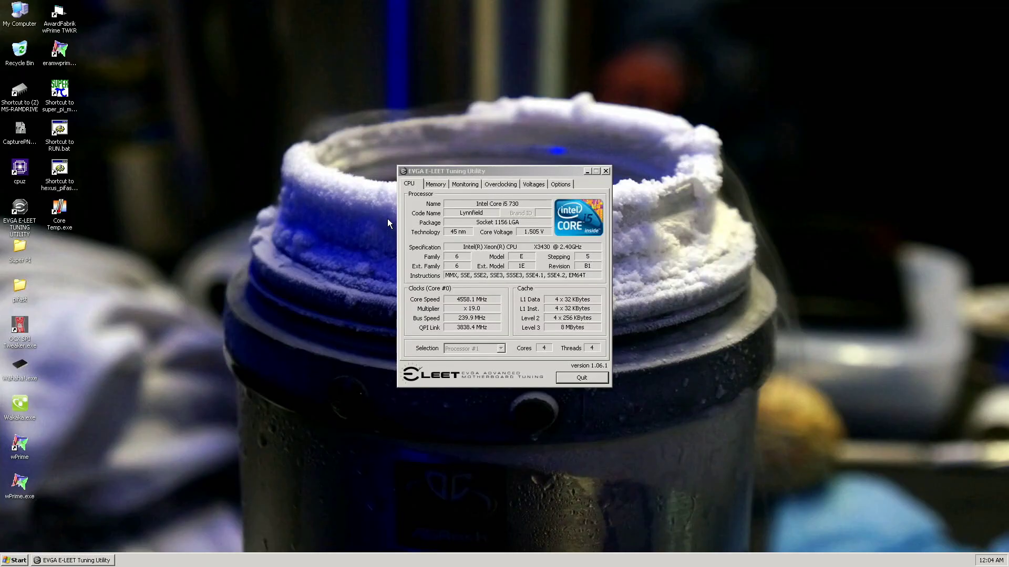
# Raise the QPI clock three steps on the Overclocking tab and apply it, reaching 245.0 MHz
pyautogui.click(501, 183)
pyautogui.click(599, 234)
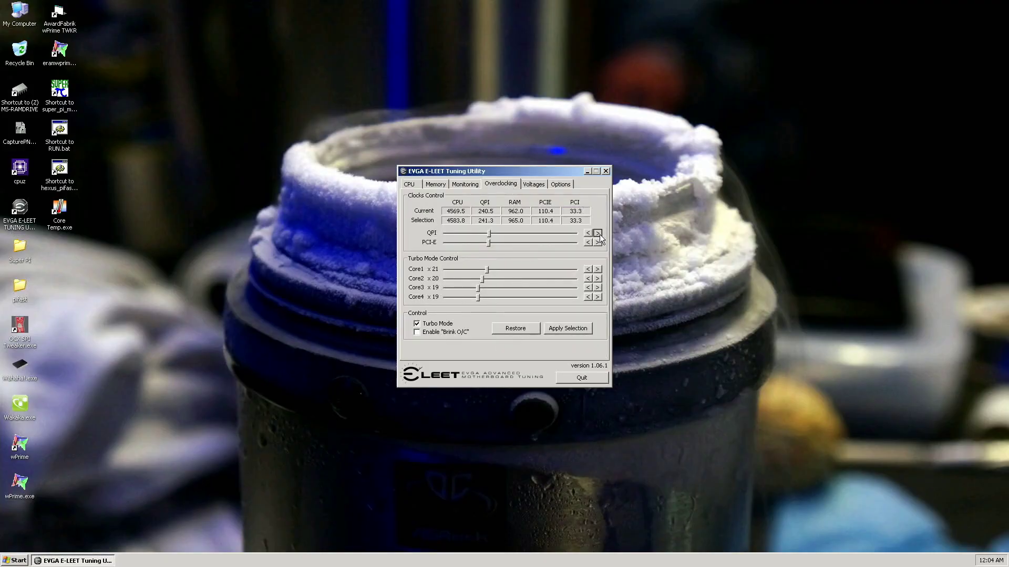
pyautogui.click(599, 234)
pyautogui.click(600, 234)
pyautogui.click(571, 329)
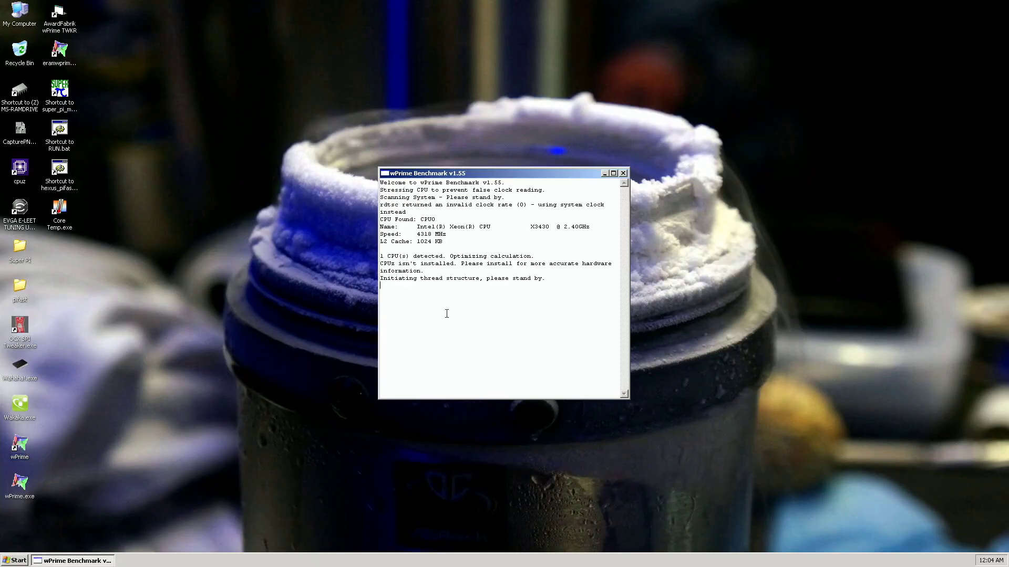
# Save 4 threads, launch TWKR, and run wPrime 32M for a 6.563 sec best score
pyautogui.click(421, 310)
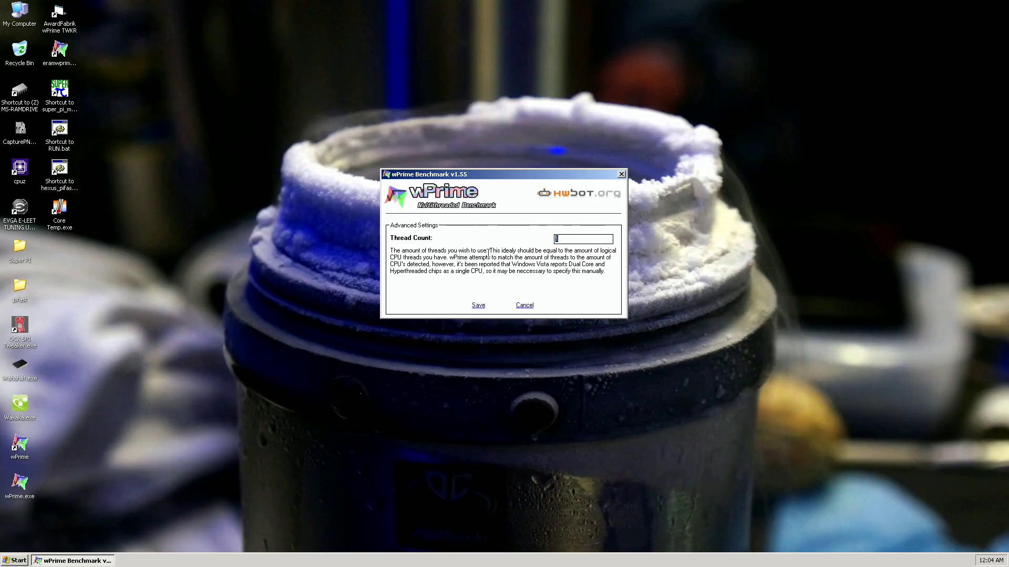
pyautogui.click(479, 304)
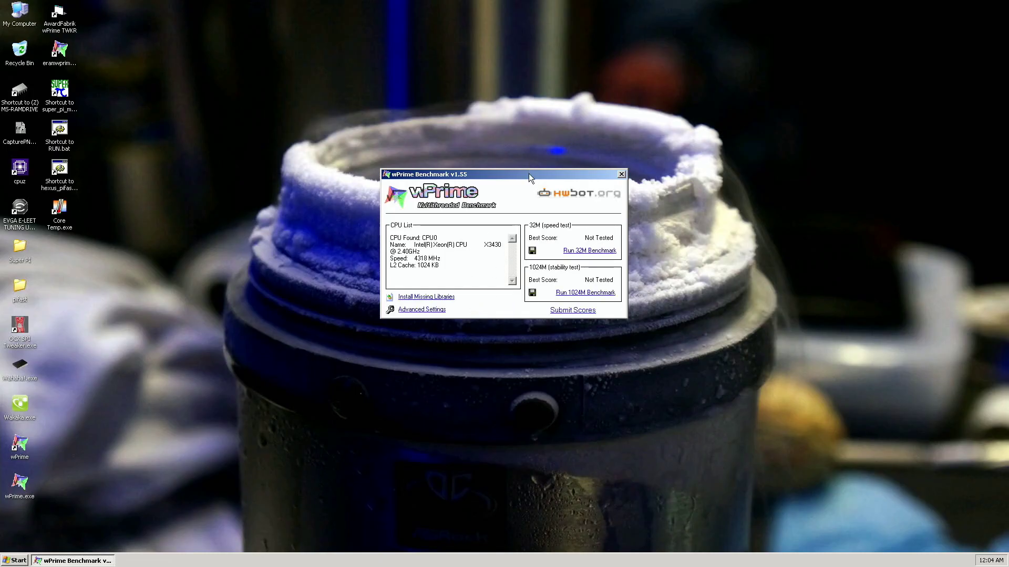
pyautogui.moveTo(528, 174); pyautogui.dragTo(759, 34)
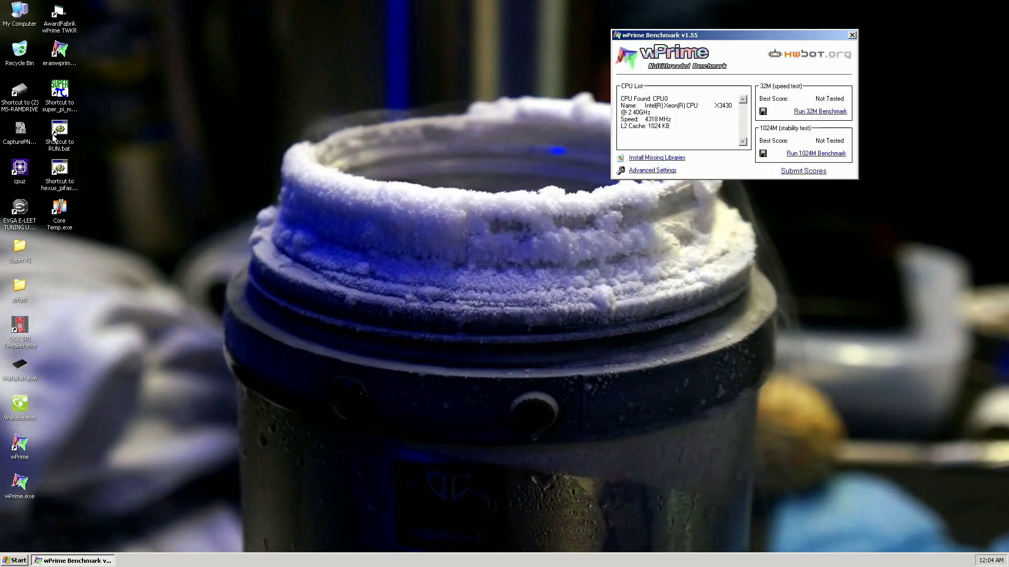
pyautogui.doubleClick(59, 20)
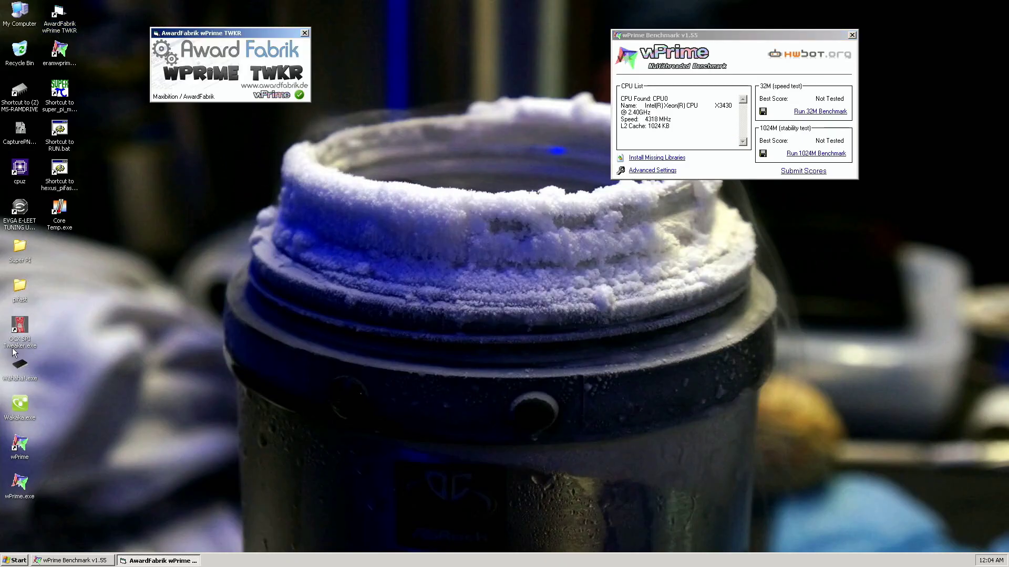
pyautogui.click(16, 374)
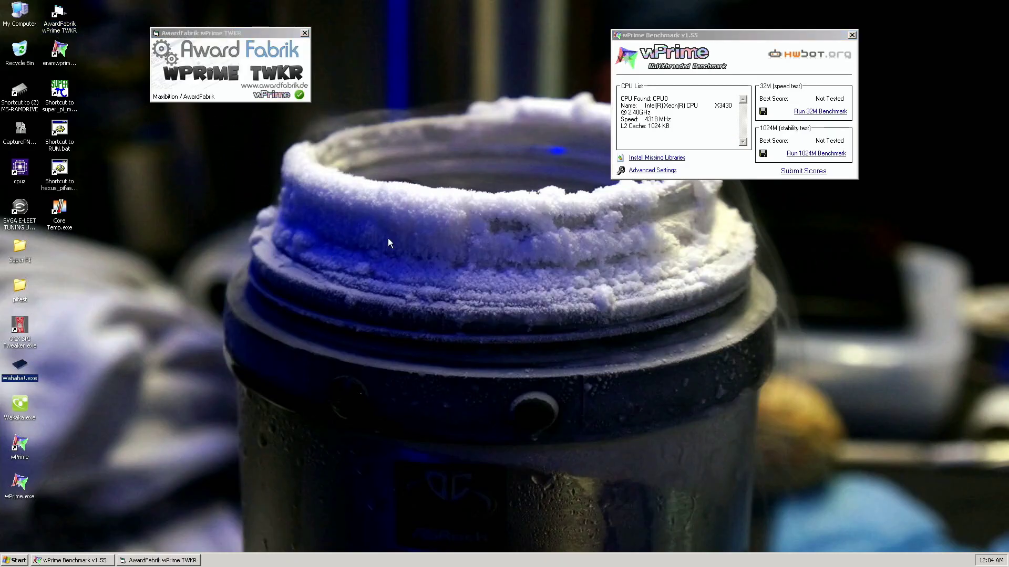
pyautogui.click(807, 113)
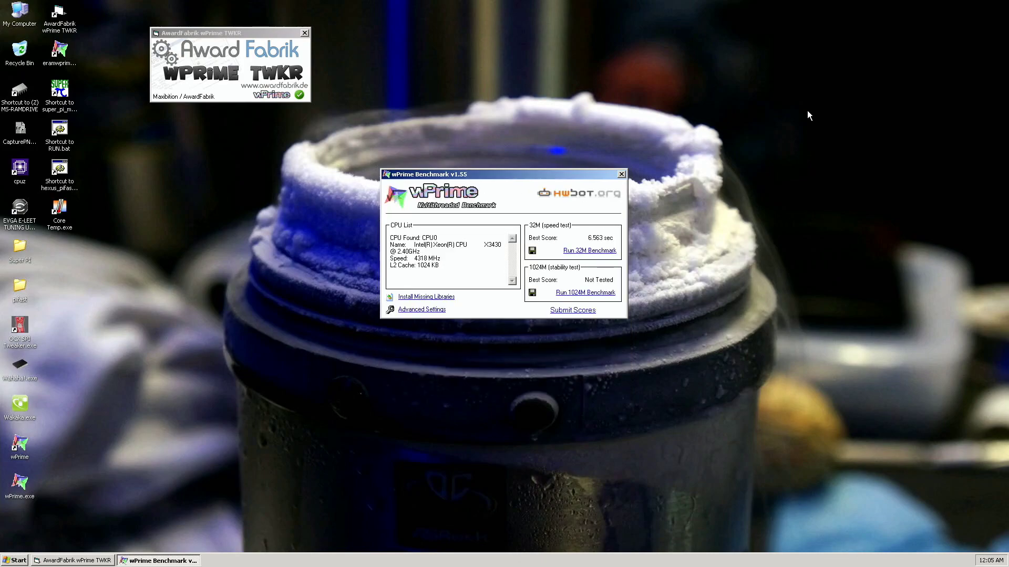
pyautogui.moveTo(598, 174); pyautogui.dragTo(845, 22)
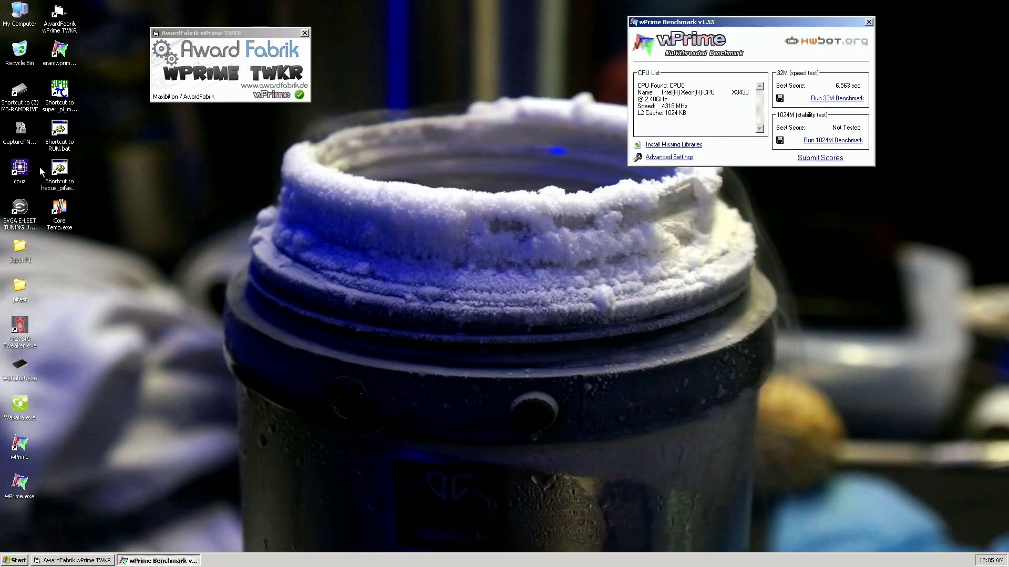
# Arrange three CPU-Z windows showing the CPU, Memory and Mainboard tabs around the wPrime result
pyautogui.doubleClick(24, 180)
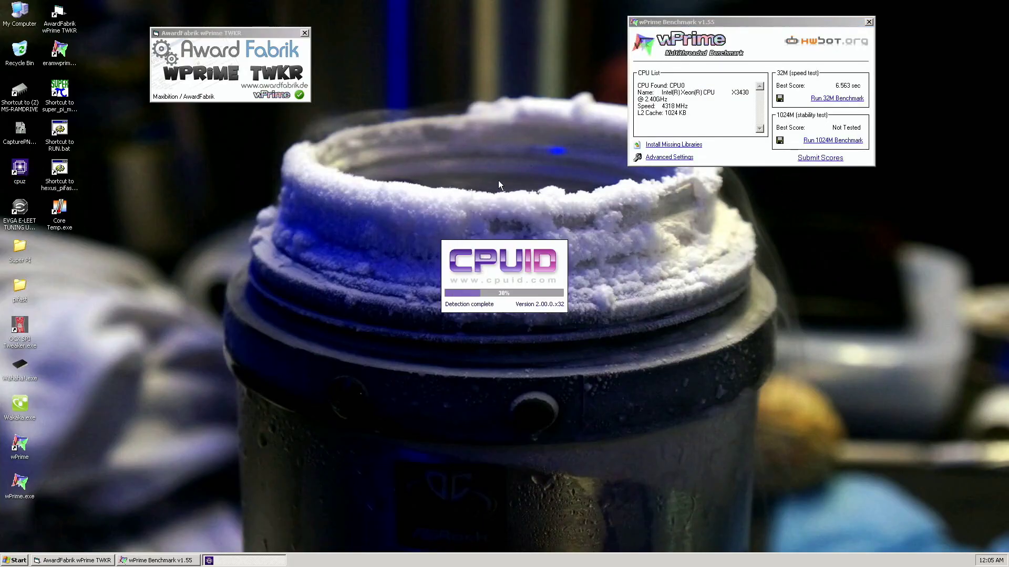
pyautogui.moveTo(496, 176); pyautogui.dragTo(234, 14)
pyautogui.doubleClick(23, 178)
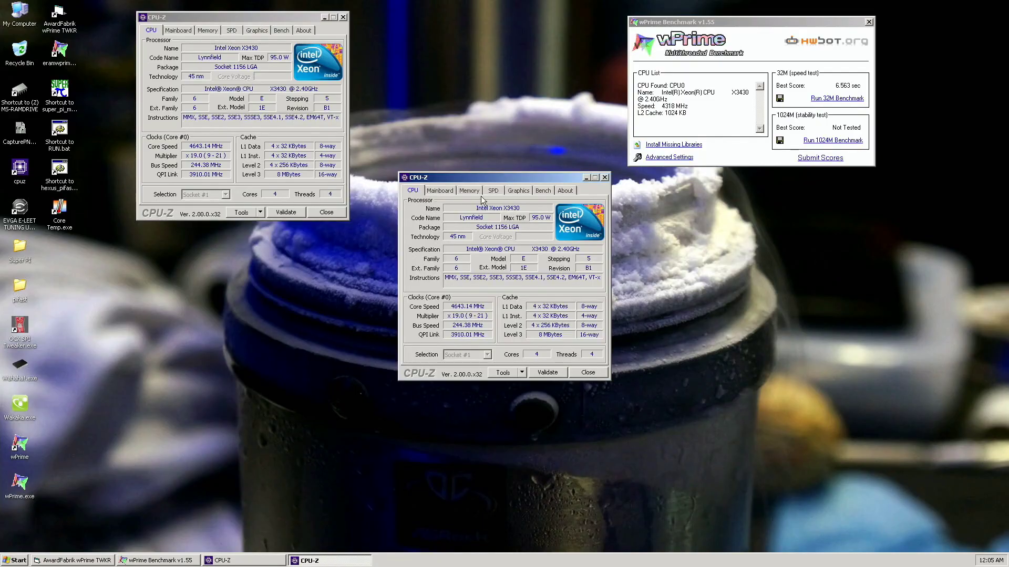
pyautogui.click(475, 192)
pyautogui.moveTo(479, 177); pyautogui.dragTo(752, 228)
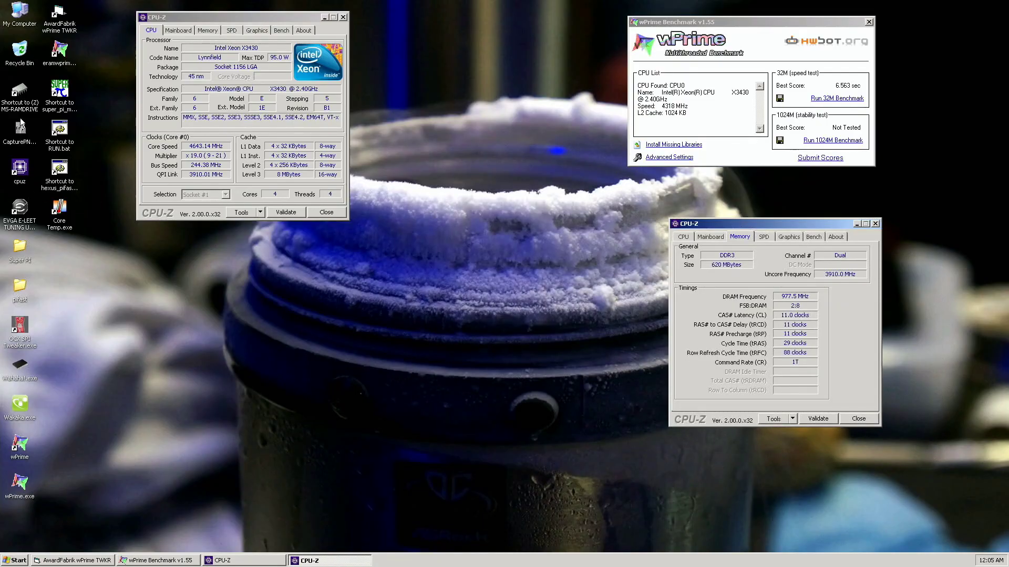
pyautogui.click(21, 133)
pyautogui.doubleClick(19, 173)
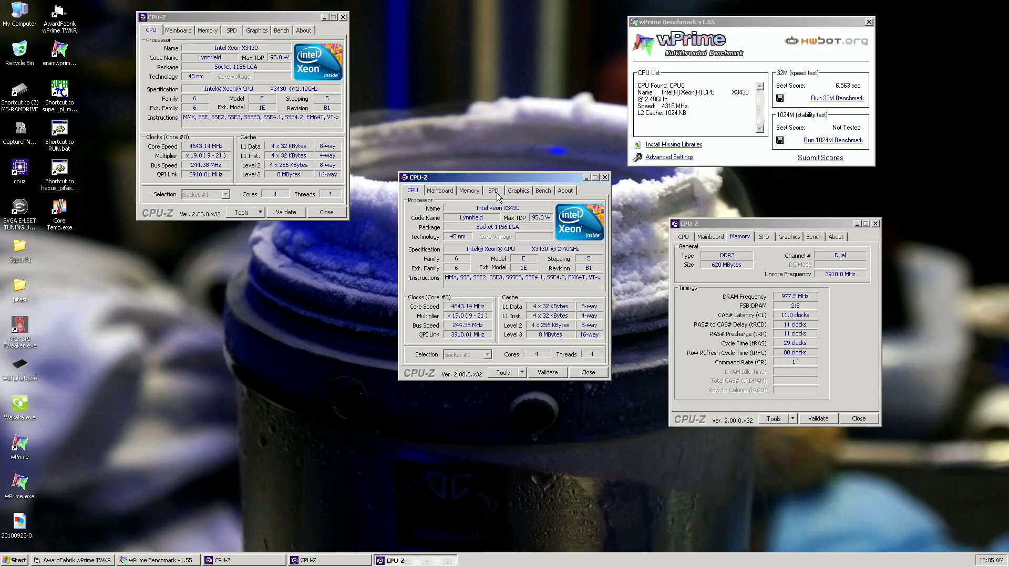
pyautogui.click(470, 192)
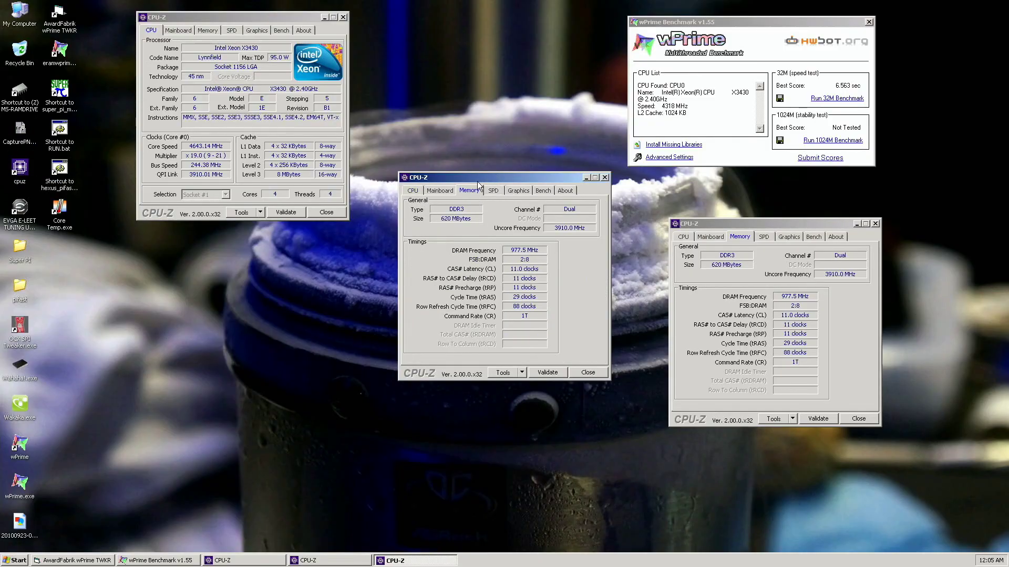
pyautogui.moveTo(498, 180); pyautogui.dragTo(325, 275)
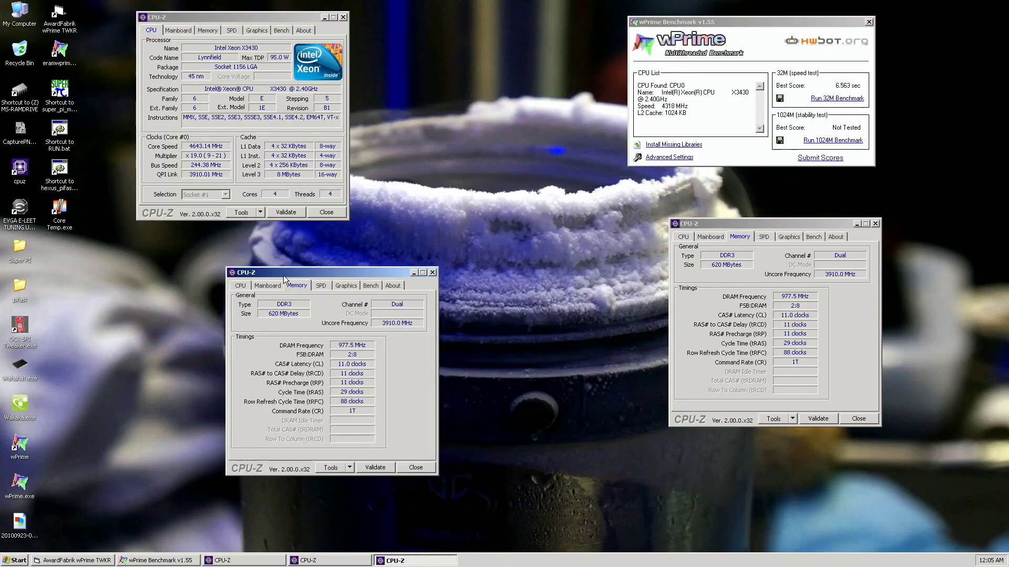
pyautogui.click(268, 286)
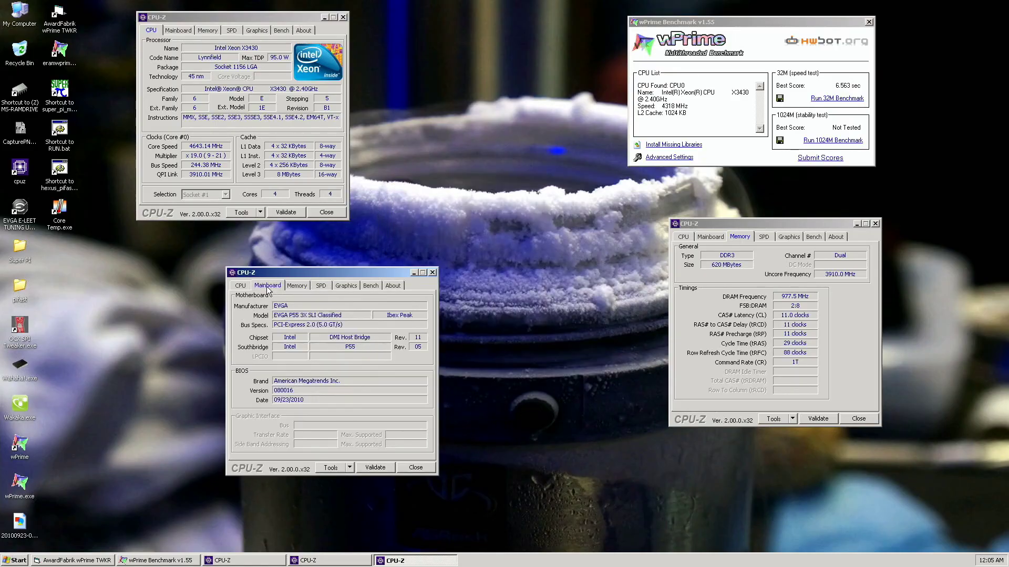
# Capture a desktop screenshot with CapturePNG2 and close the Mainboard CPU-Z window
pyautogui.click(19, 135)
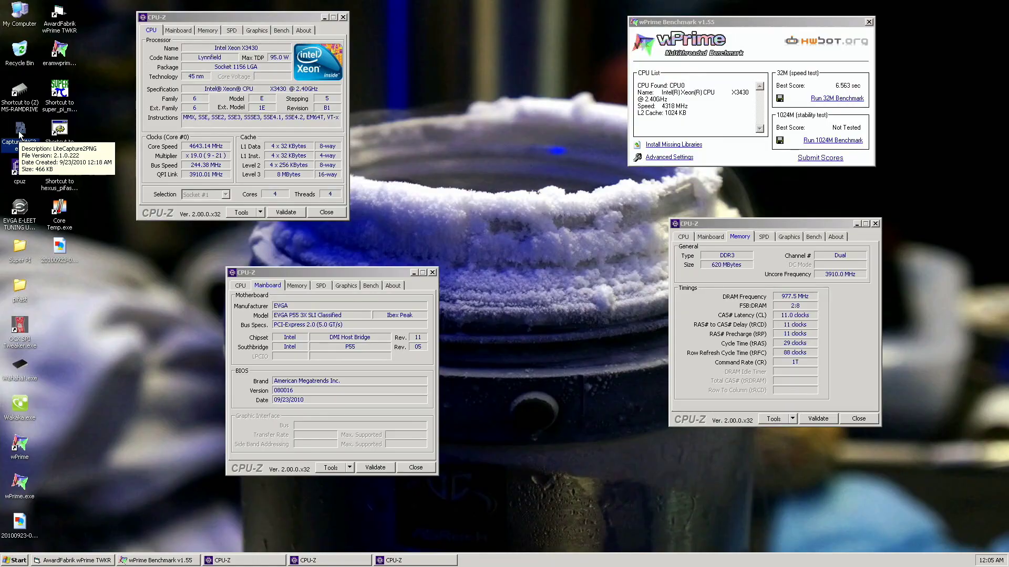
pyautogui.doubleClick(20, 136)
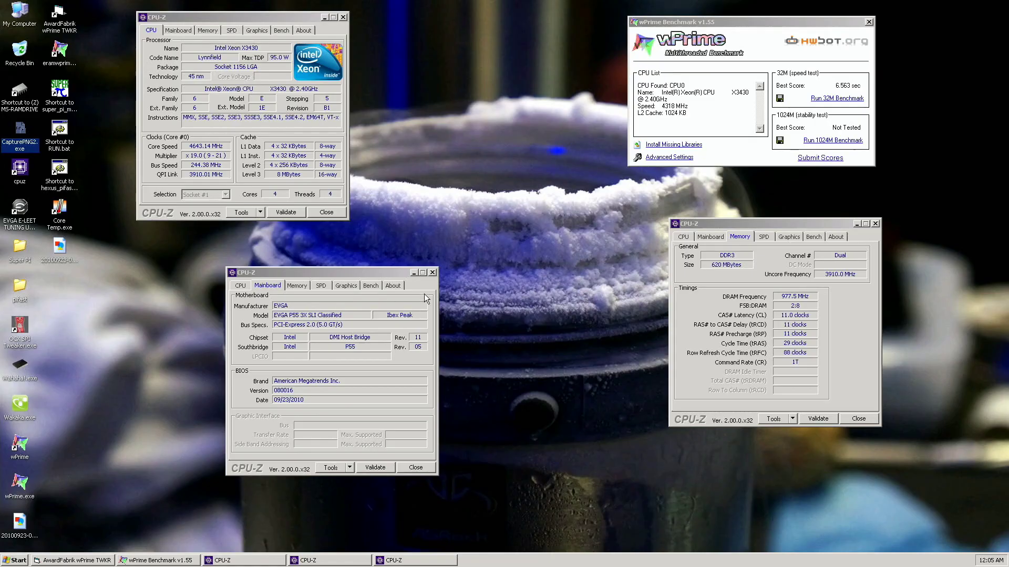
pyautogui.click(433, 273)
# Close the Memory and CPU CPU-Z windows and the finished wPrime window
pyautogui.click(856, 418)
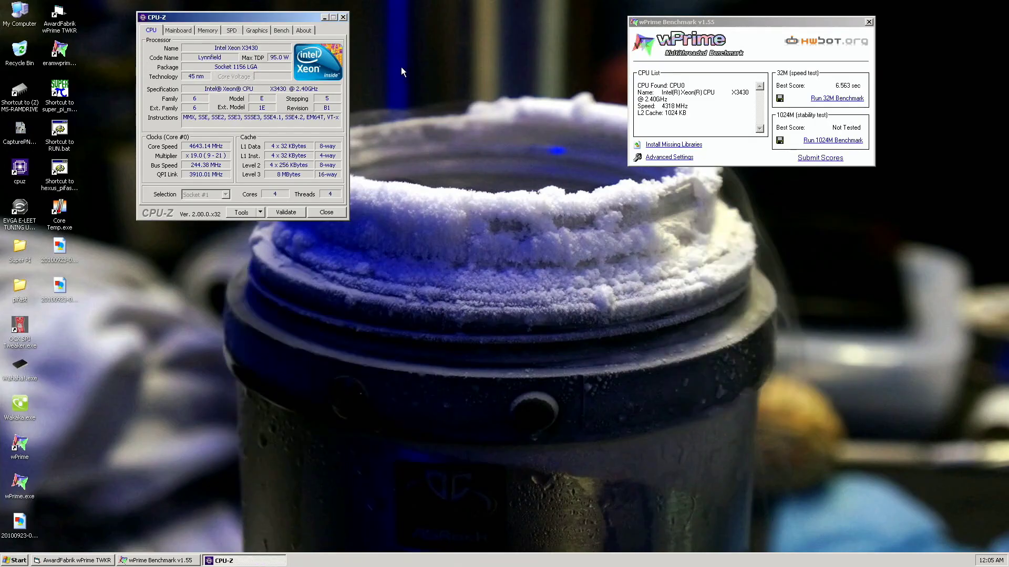
pyautogui.click(343, 17)
pyautogui.click(868, 22)
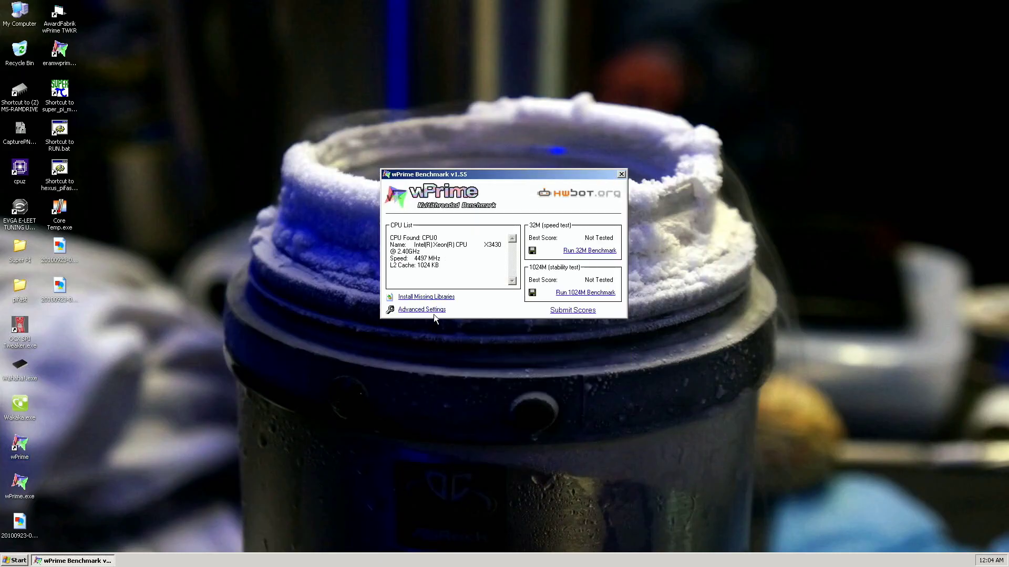
# Keep 4 threads, place wPrime top-right, and open TWKR top-left
pyautogui.click(433, 312)
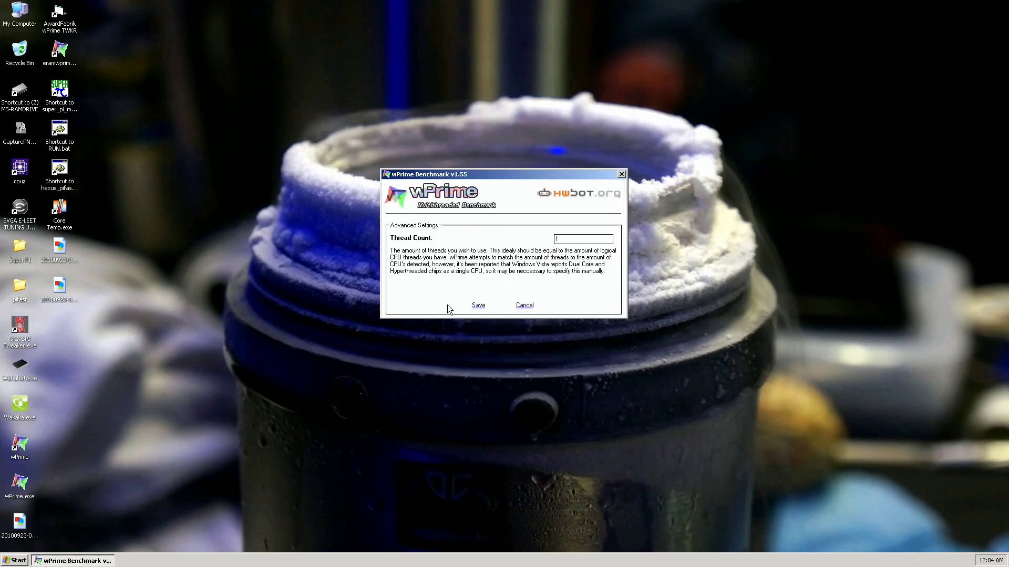
pyautogui.click(478, 307)
pyautogui.moveTo(539, 172); pyautogui.dragTo(780, 29)
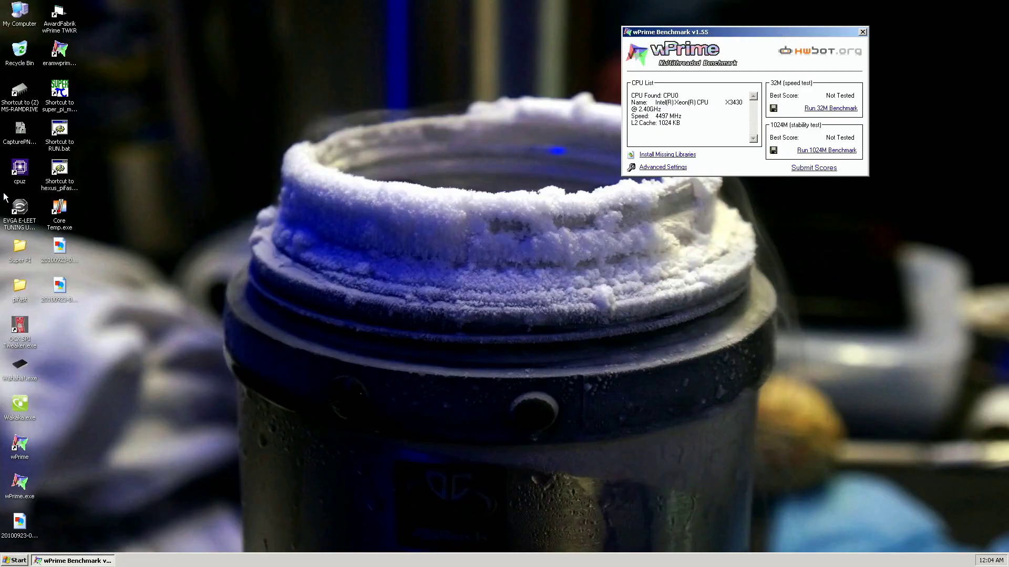
pyautogui.doubleClick(50, 29)
pyautogui.moveTo(496, 249); pyautogui.dragTo(266, 37)
# Run the 32M benchmark to a 6.391 sec best and open CPU-Z beside the result
pyautogui.click(21, 366)
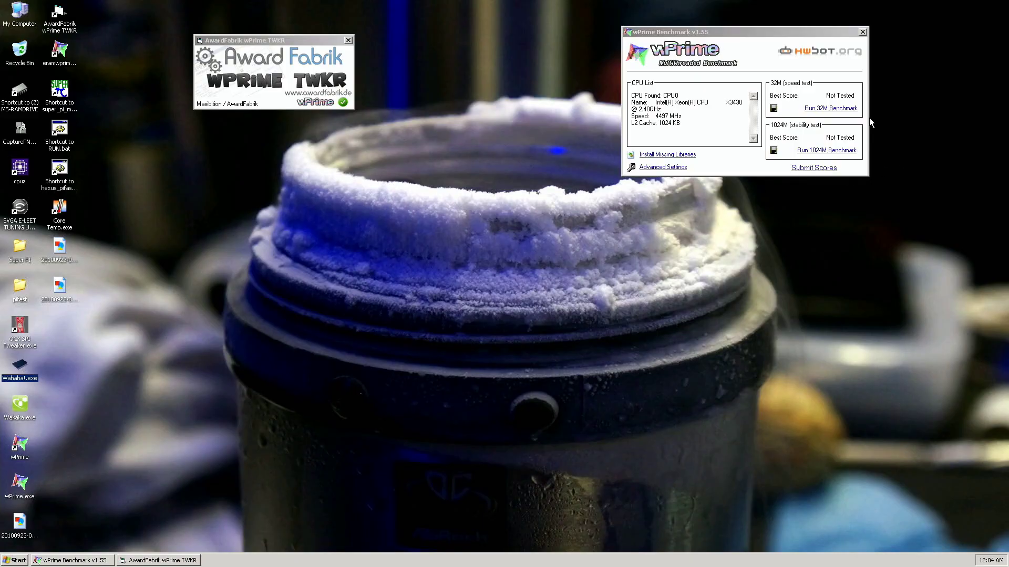
pyautogui.click(842, 109)
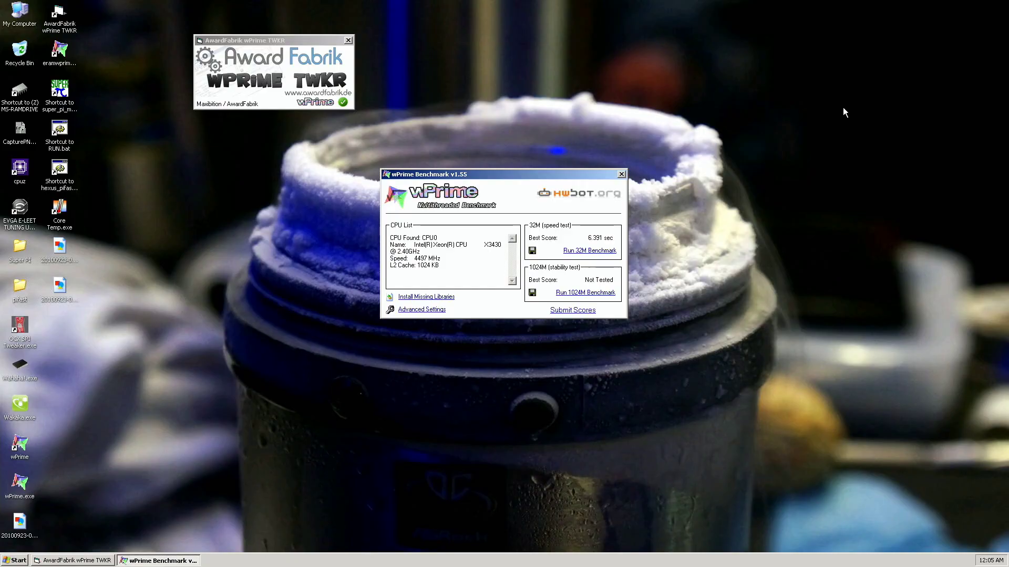
pyautogui.moveTo(531, 174); pyautogui.dragTo(830, 36)
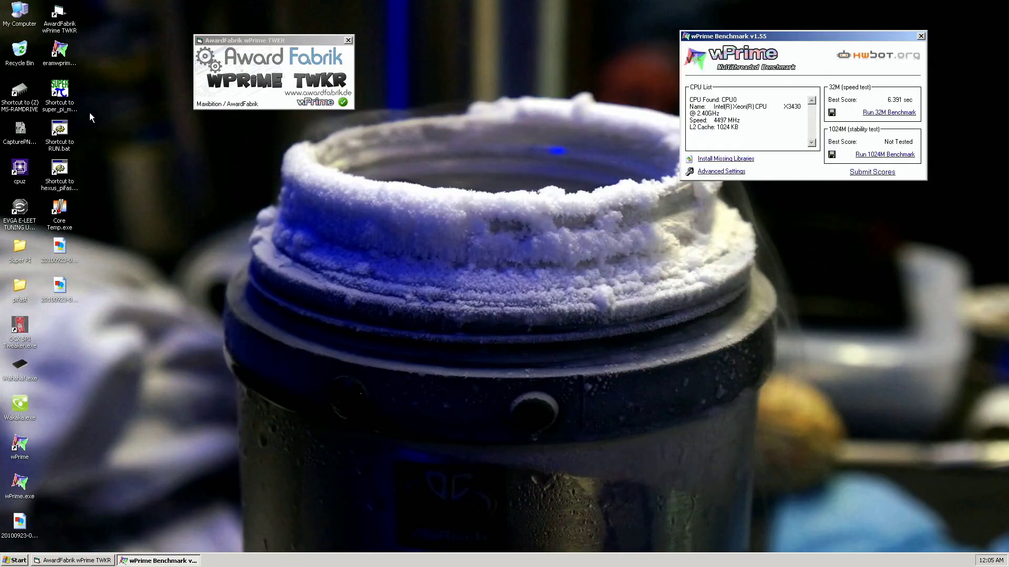
pyautogui.doubleClick(20, 167)
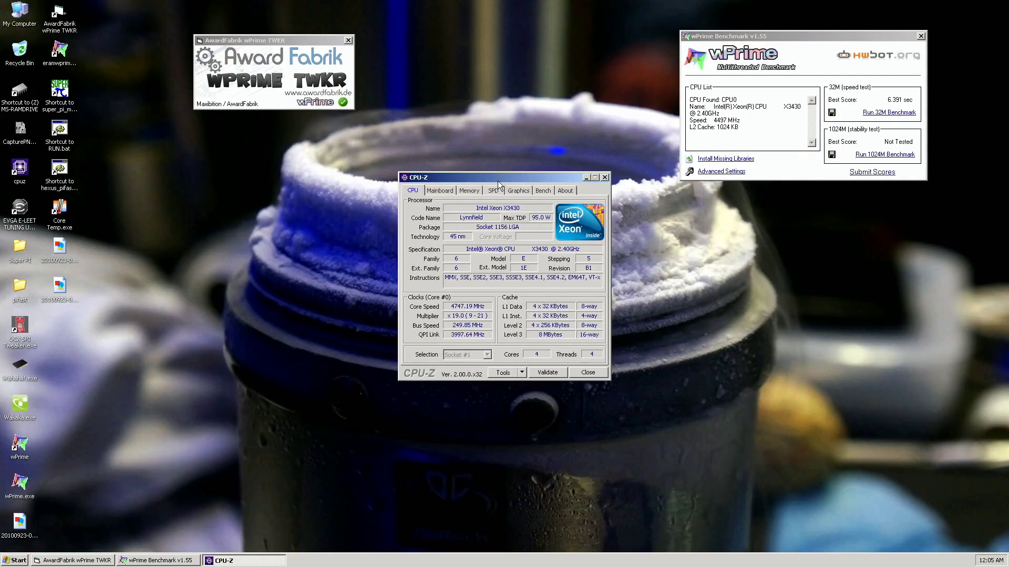
# Arrange three CPU-Z windows on the CPU, Memory and Mainboard tabs beside the 6.391 sec score
pyautogui.moveTo(497, 181); pyautogui.dragTo(267, 27)
pyautogui.doubleClick(29, 179)
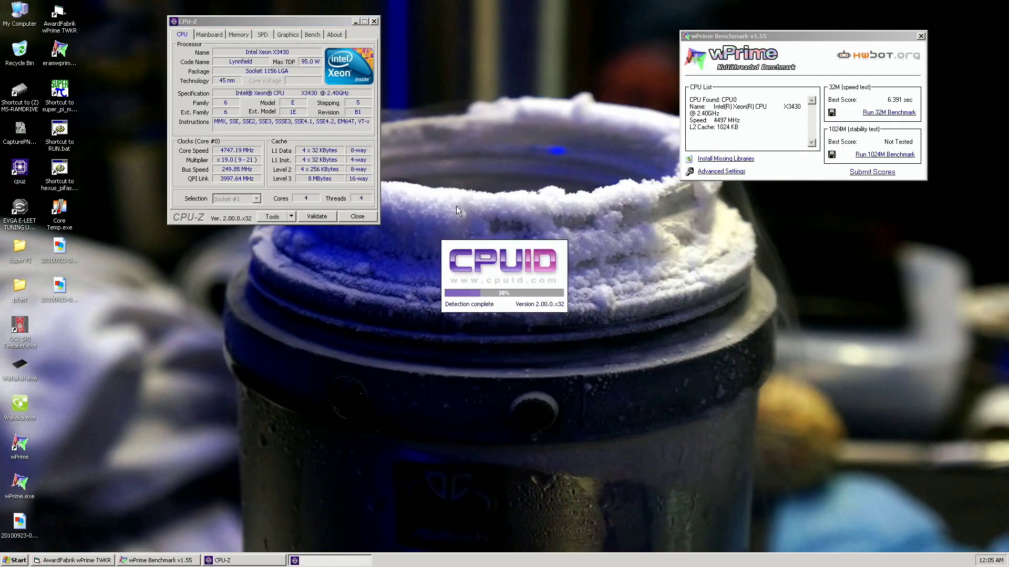
pyautogui.click(468, 186)
pyautogui.moveTo(451, 176); pyautogui.dragTo(719, 229)
pyautogui.click(15, 136)
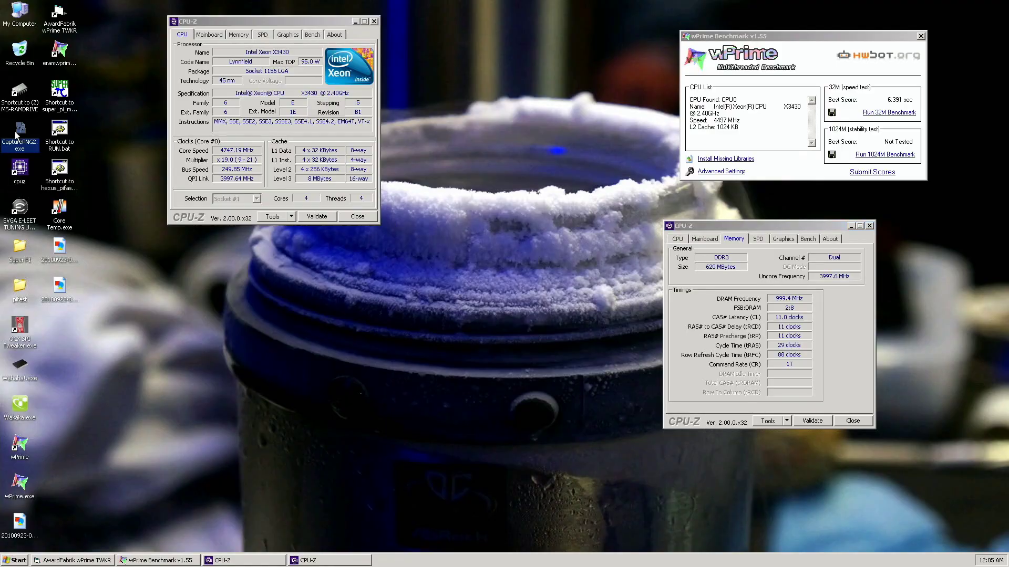
pyautogui.doubleClick(19, 169)
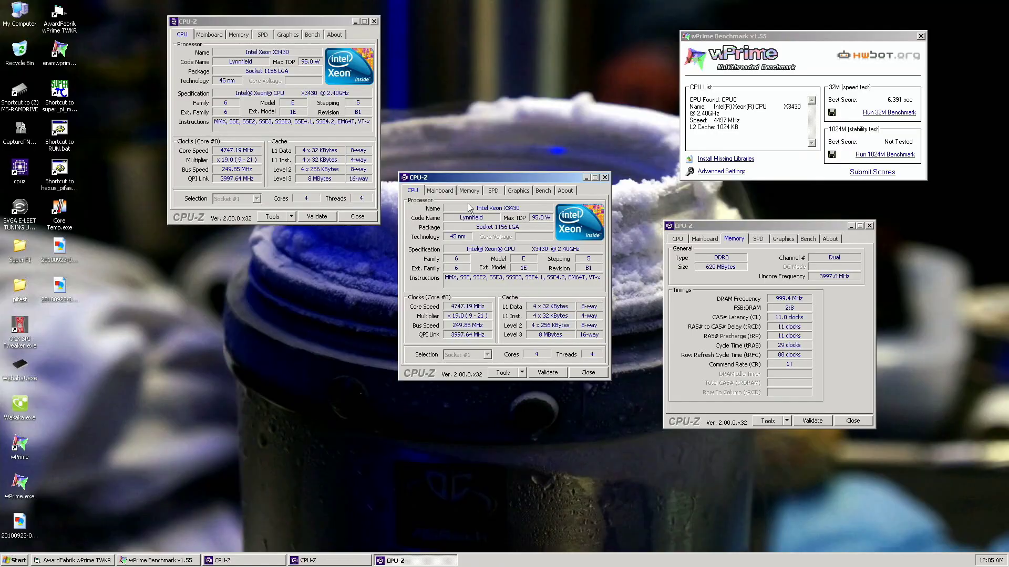
pyautogui.click(441, 190)
pyautogui.moveTo(448, 178); pyautogui.dragTo(263, 265)
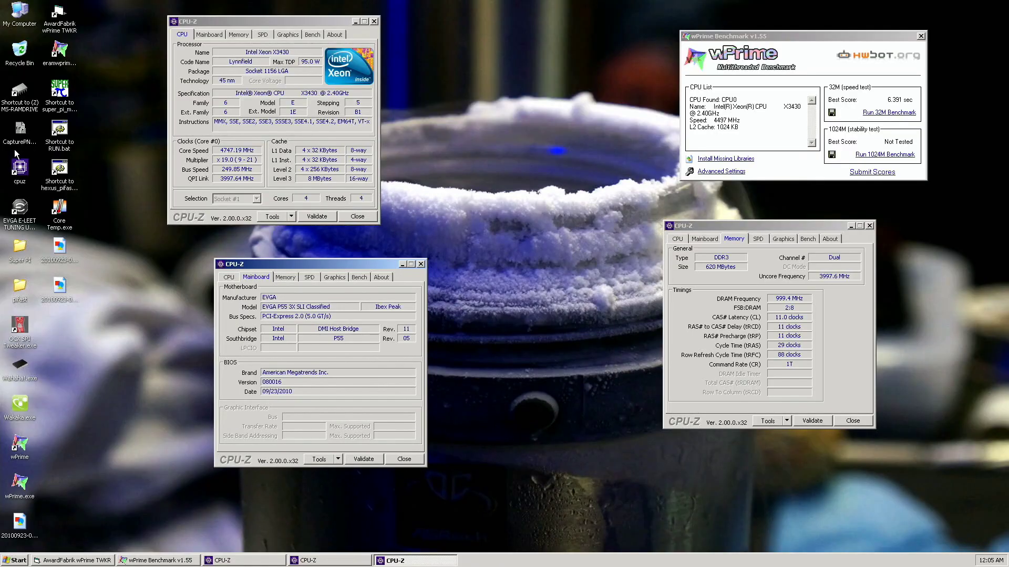
# Take a CapturePNG2 screenshot and close the Memory and Mainboard CPU-Z windows
pyautogui.click(19, 132)
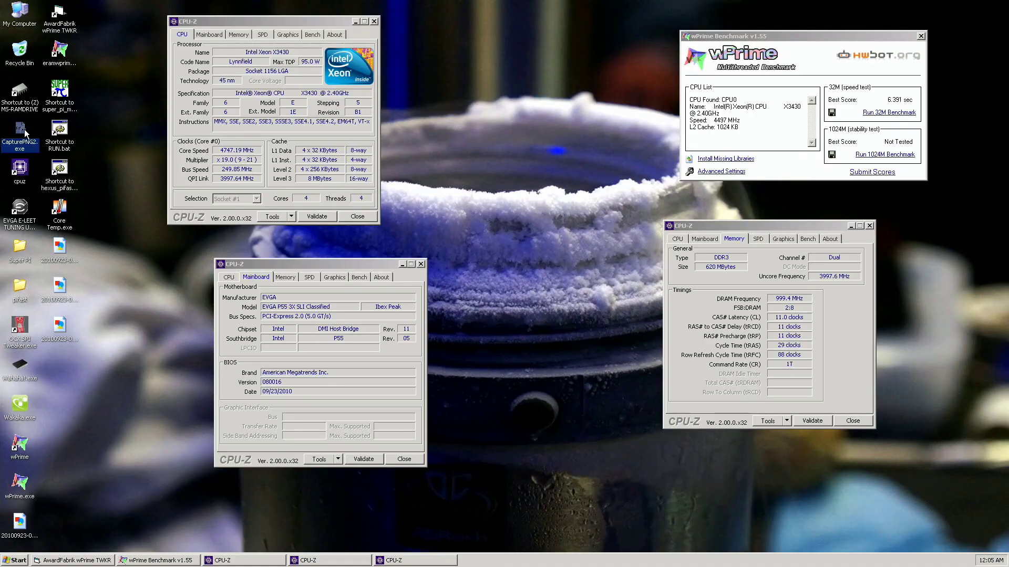
pyautogui.click(853, 420)
pyautogui.click(421, 265)
# Close the last CPU-Z window, then raise QPI five steps and apply, reaching 255.0 MHz (4845.0 MHz)
pyautogui.click(356, 217)
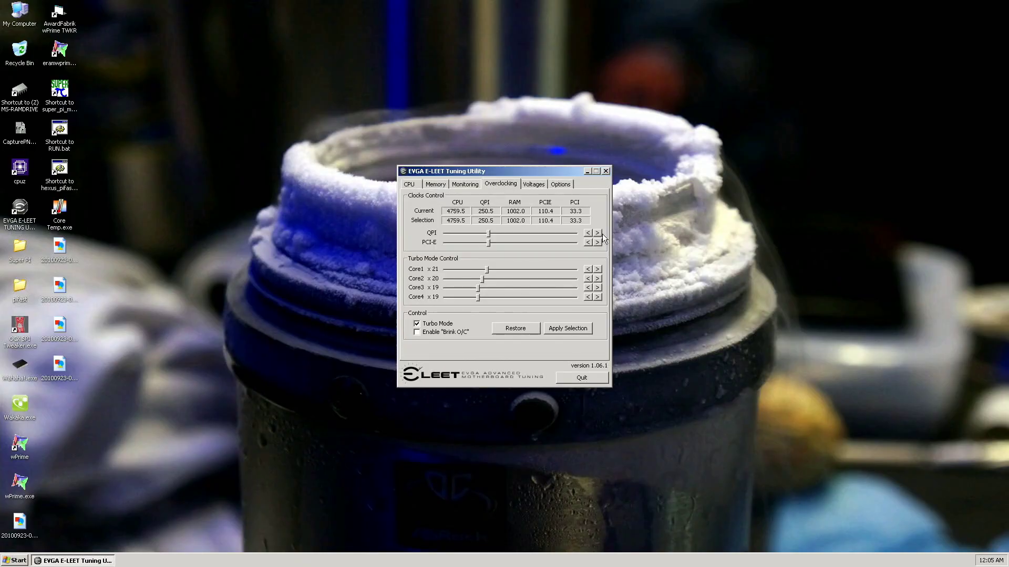
pyautogui.click(600, 234)
pyautogui.click(601, 234)
pyautogui.click(600, 235)
pyautogui.click(600, 234)
pyautogui.click(601, 234)
pyautogui.click(600, 234)
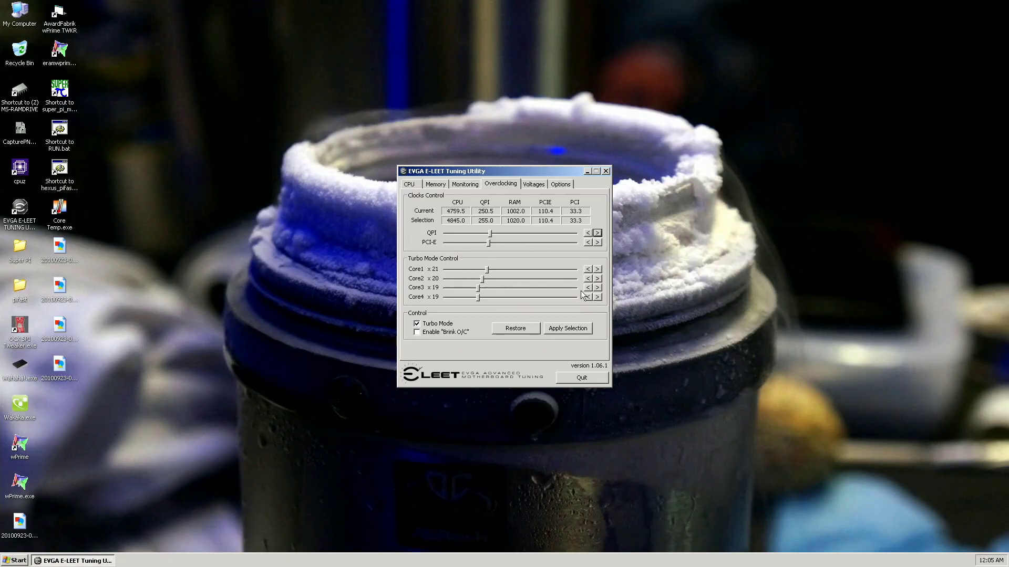
pyautogui.click(565, 331)
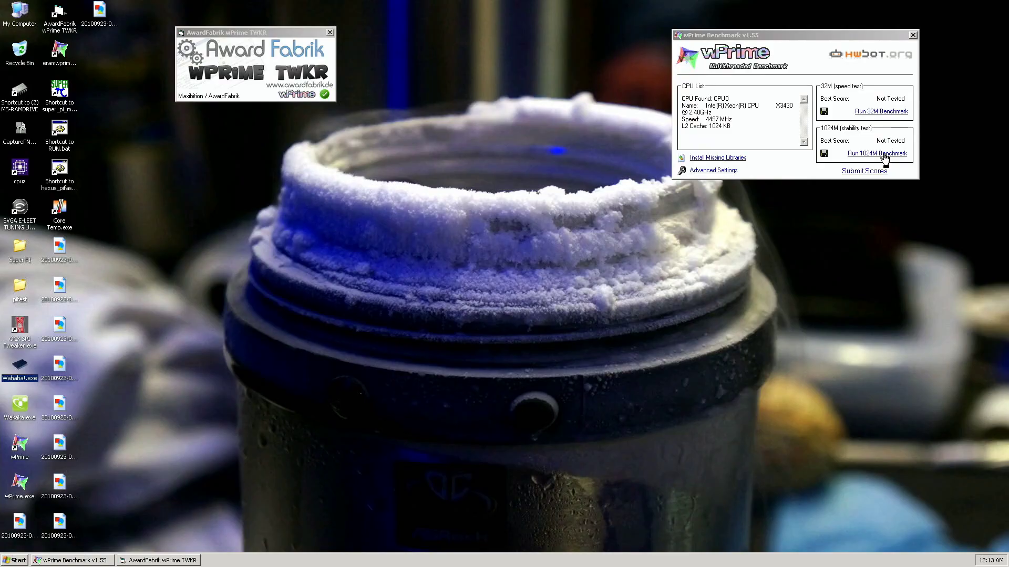
# Run the 1024M benchmark to 202.75 sec and show CPU-Z CPU, Memory and Mainboard details beside it
pyautogui.click(885, 154)
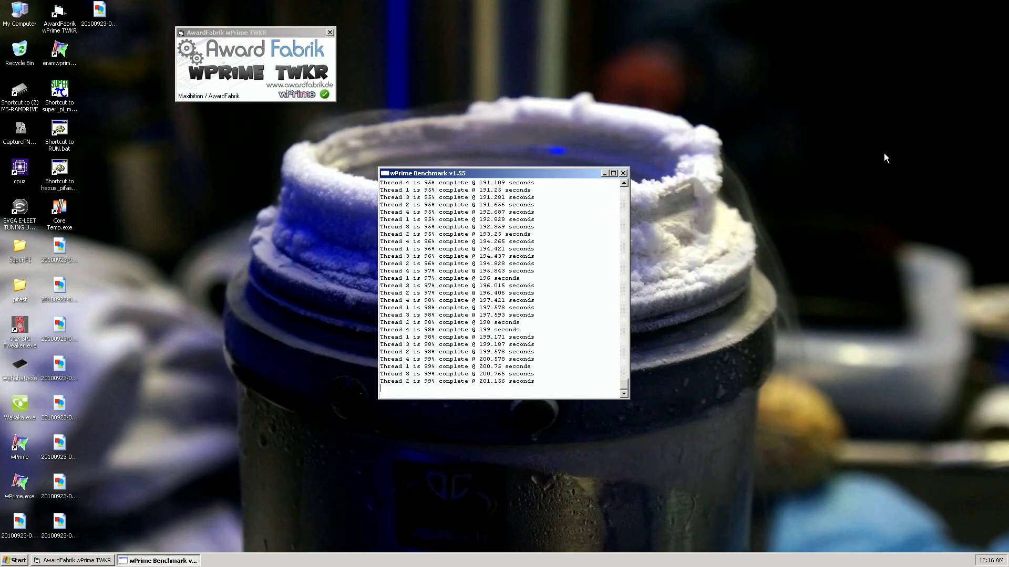
pyautogui.moveTo(564, 175); pyautogui.dragTo(805, 46)
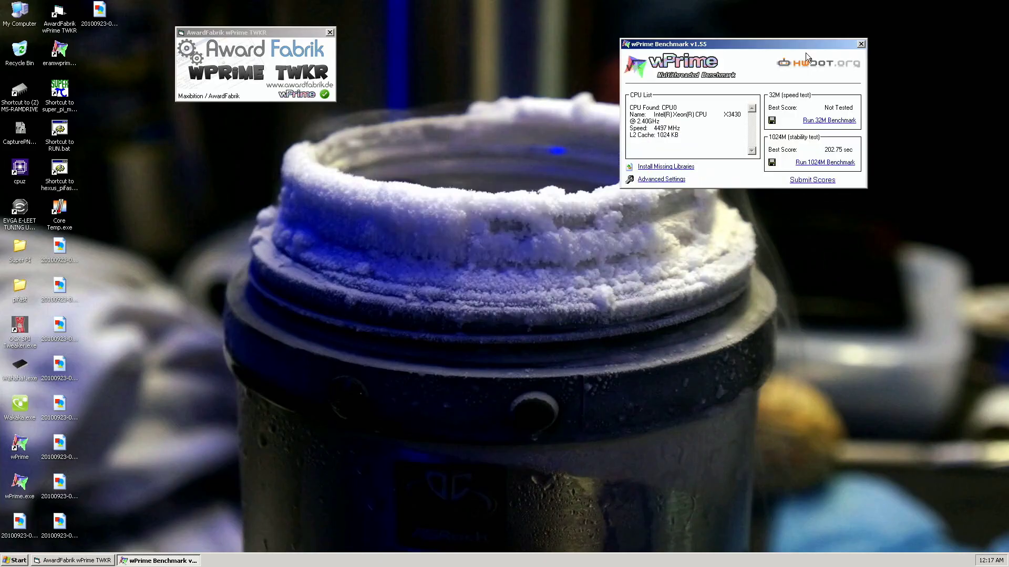
pyautogui.doubleClick(20, 168)
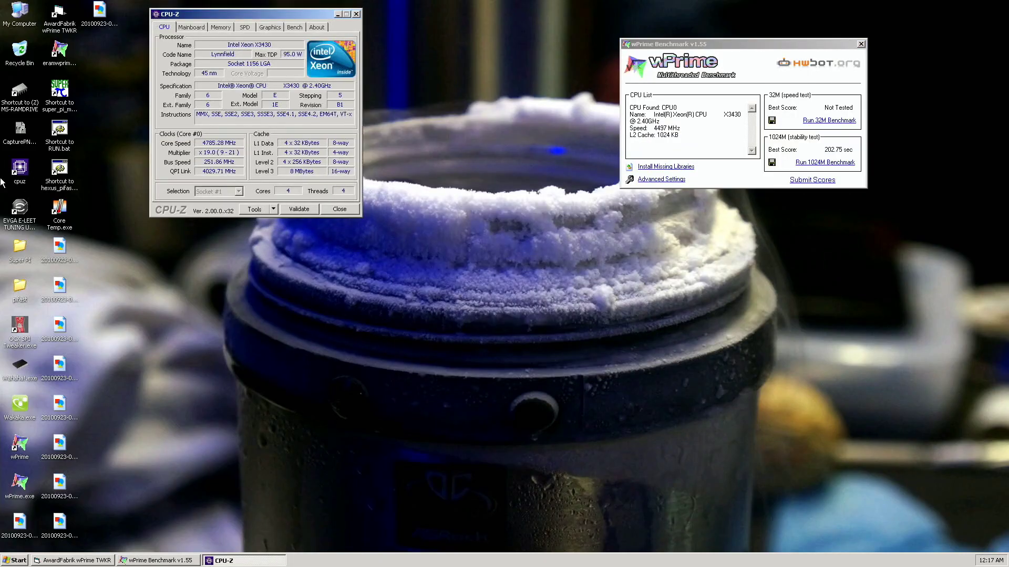
pyautogui.doubleClick(12, 173)
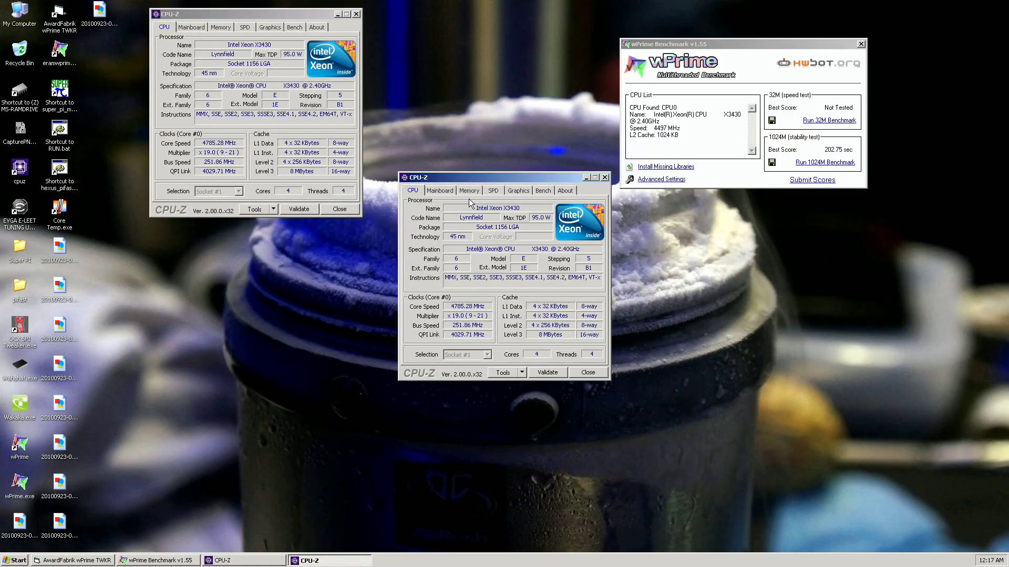
pyautogui.click(470, 190)
pyautogui.moveTo(470, 177); pyautogui.dragTo(747, 245)
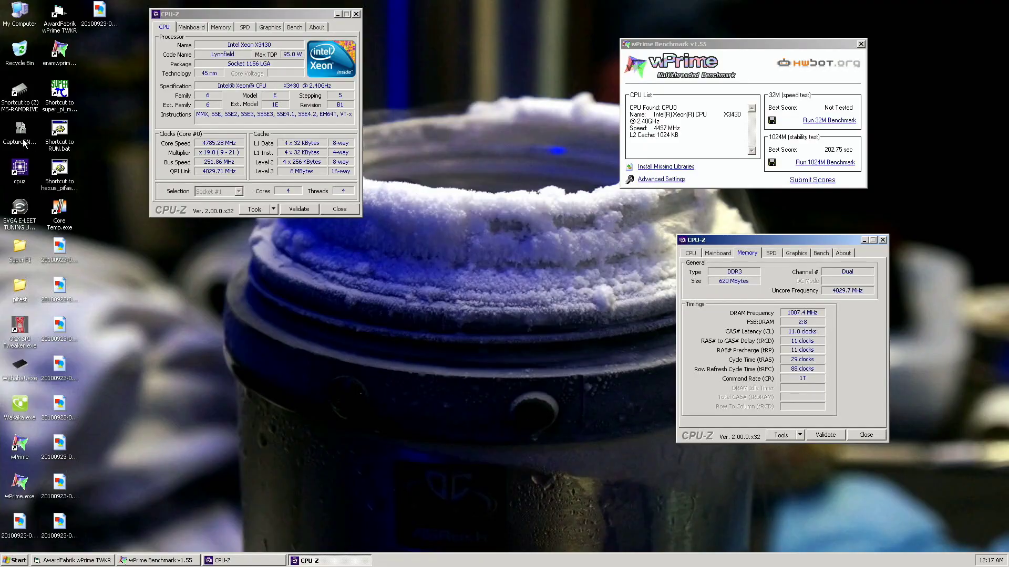
pyautogui.doubleClick(21, 173)
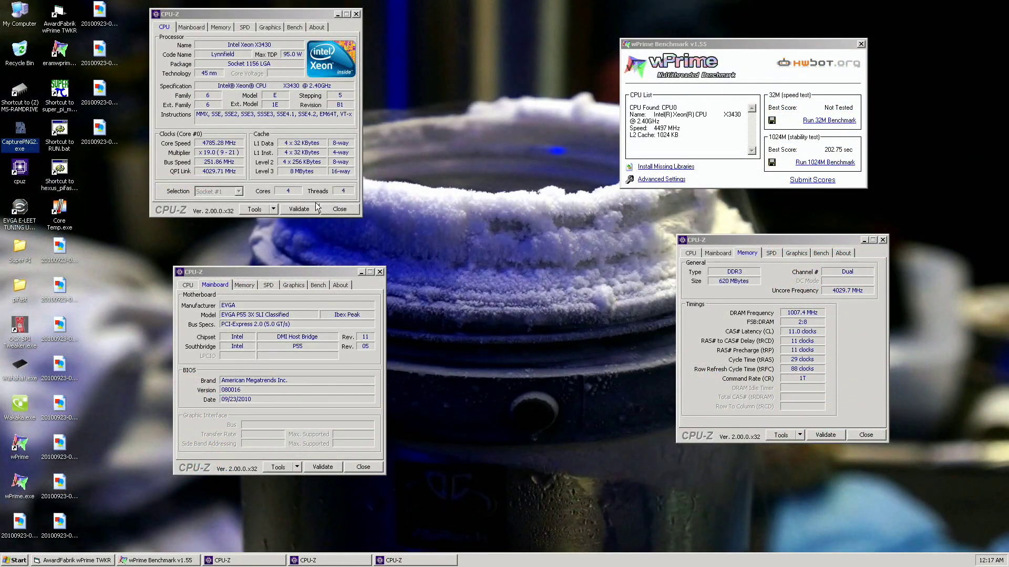
pyautogui.click(339, 209)
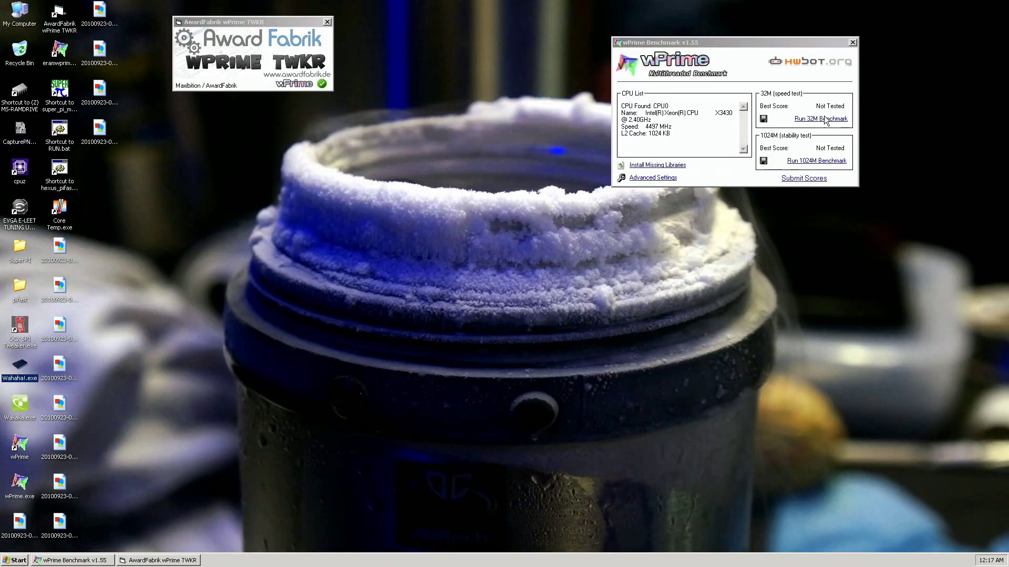
# Rerun the 32M benchmark for a 6.343 sec best and place CPU-Z's CPU details top-left
pyautogui.click(823, 120)
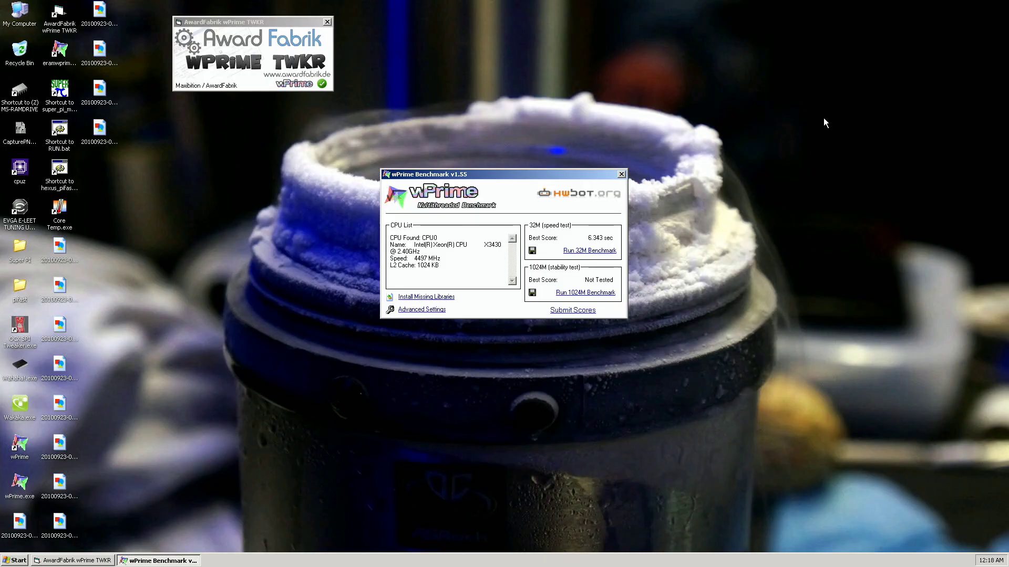
pyautogui.moveTo(582, 175); pyautogui.dragTo(780, 32)
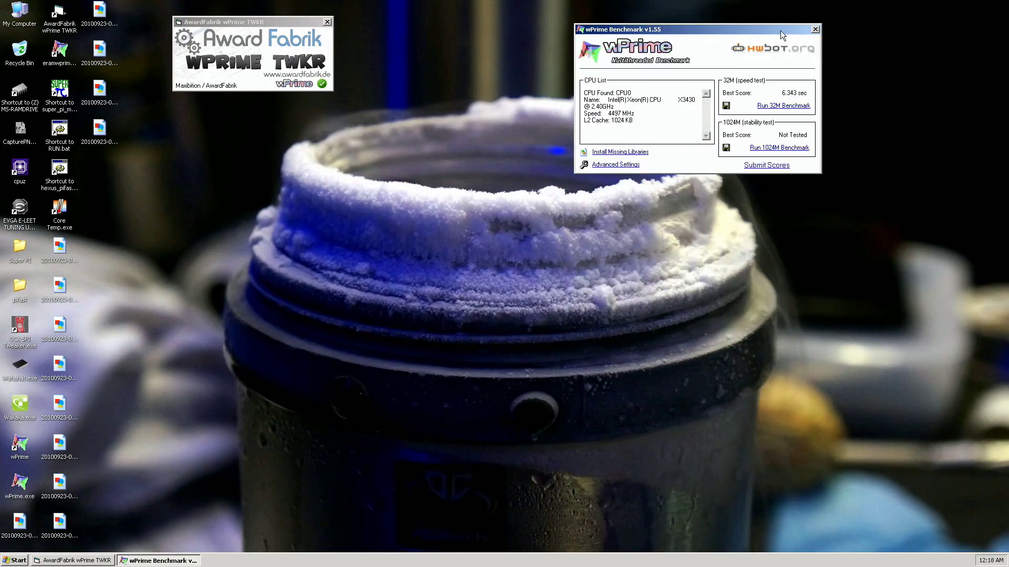
pyautogui.doubleClick(21, 181)
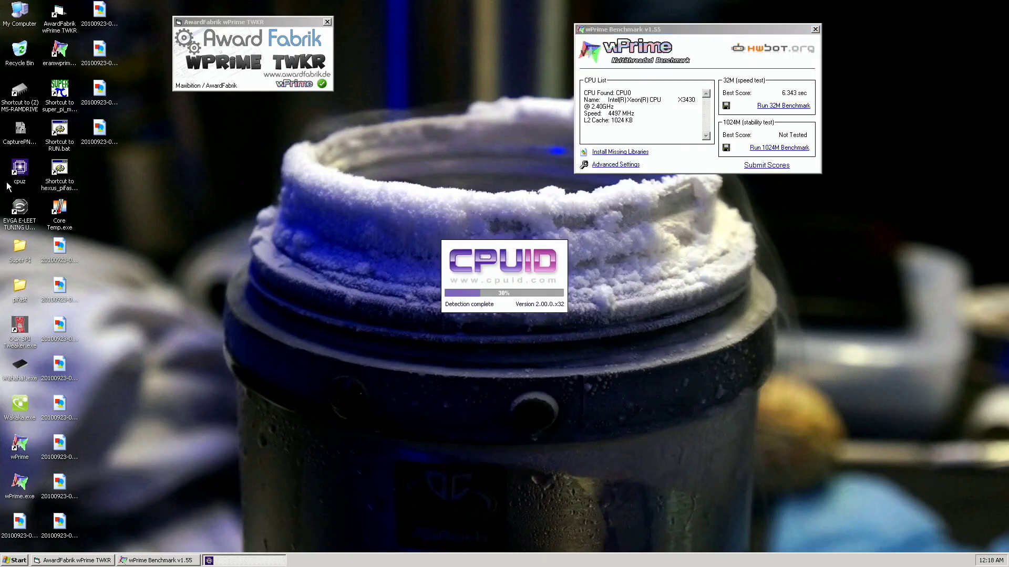
pyautogui.moveTo(481, 176); pyautogui.dragTo(236, 11)
# Add CPU-Z Memory and Mainboard windows, capture a screenshot, then close both windows
pyautogui.doubleClick(12, 174)
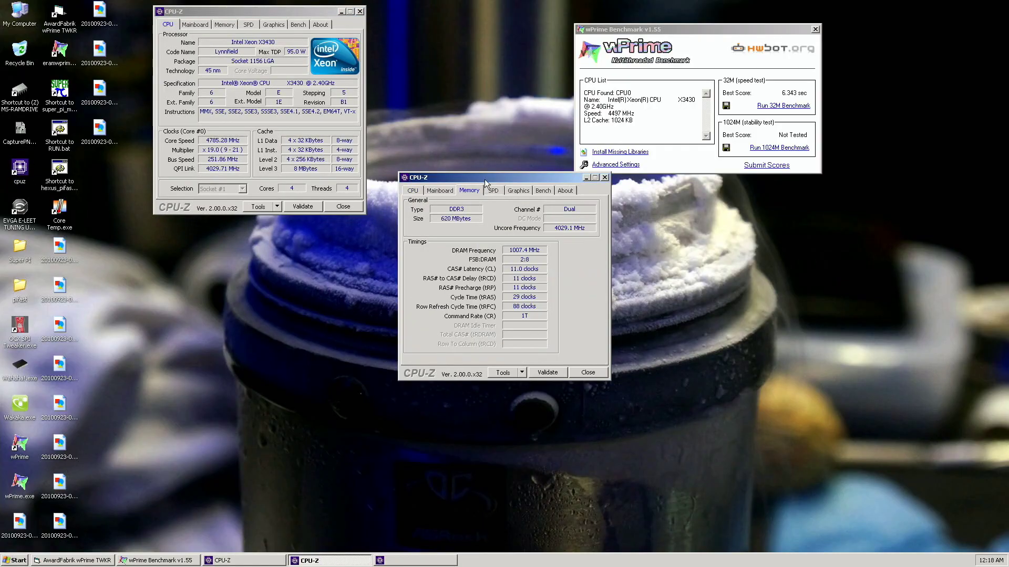
pyautogui.moveTo(486, 180); pyautogui.dragTo(710, 215)
pyautogui.click(439, 191)
pyautogui.moveTo(446, 177); pyautogui.dragTo(194, 257)
pyautogui.doubleClick(20, 129)
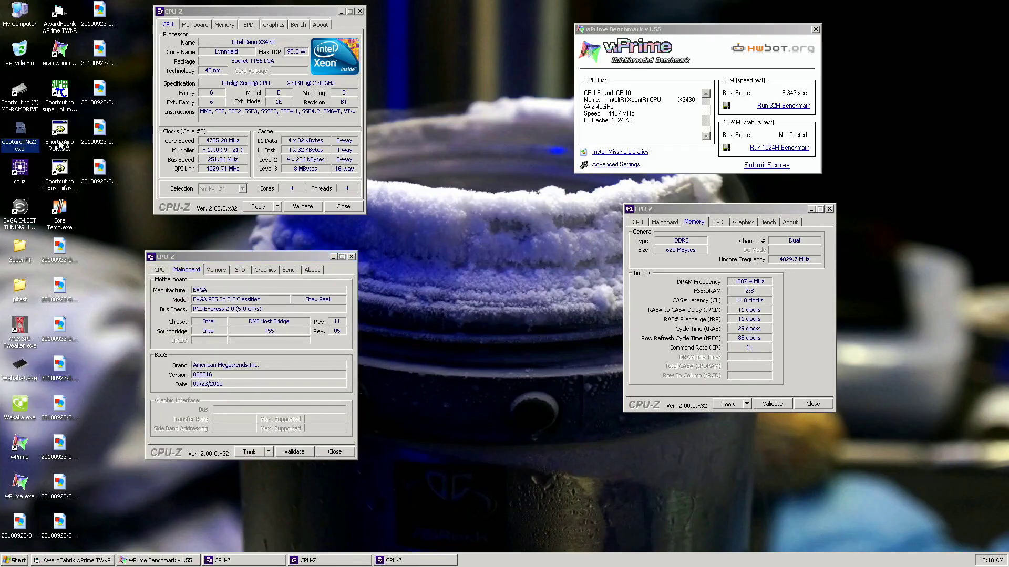
pyautogui.click(824, 408)
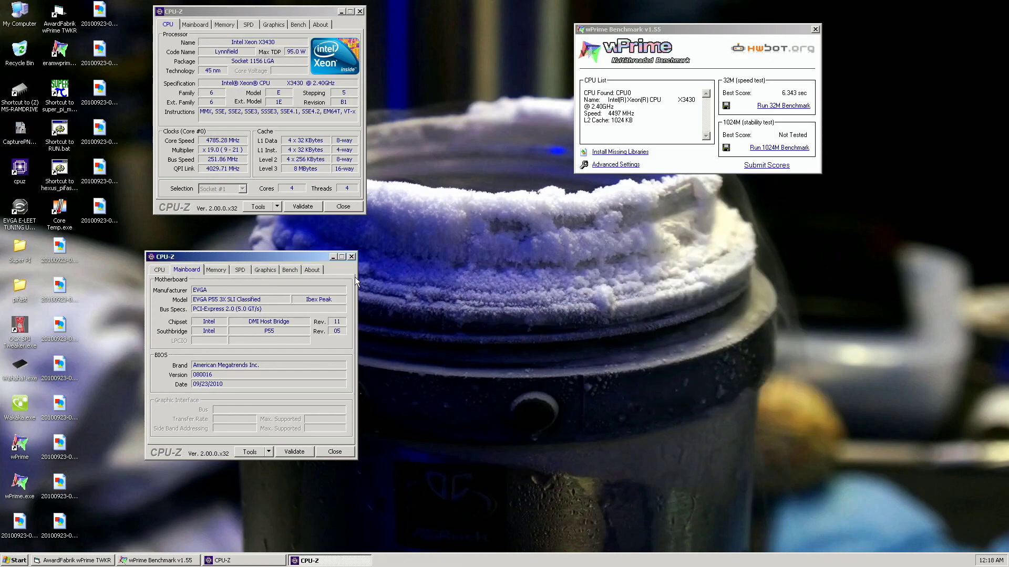
pyautogui.click(352, 257)
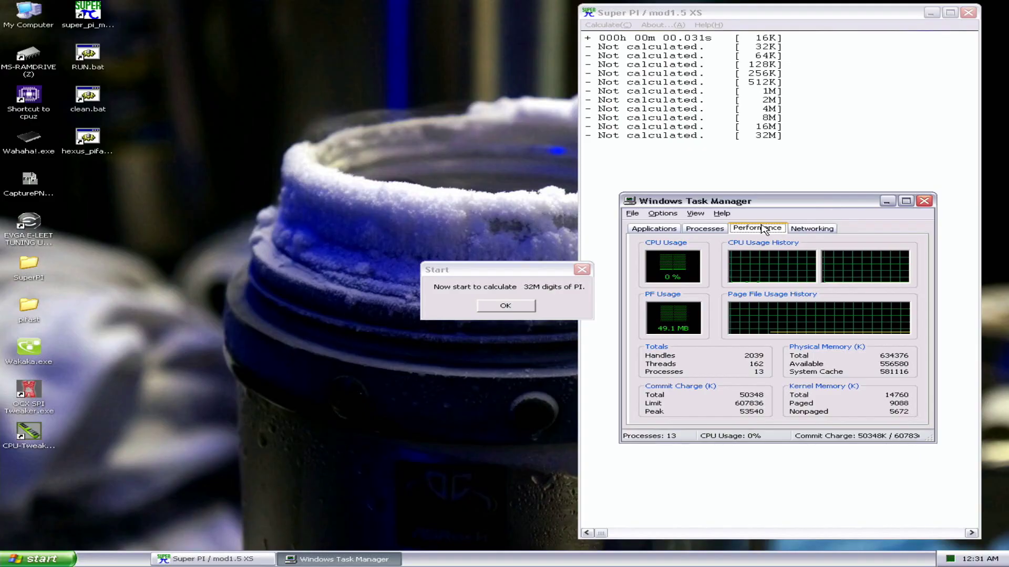
# Close Task Manager and start Super PI's 32M calculation, letting it run to loop 23
pyautogui.hotkey('alt', 'F4')
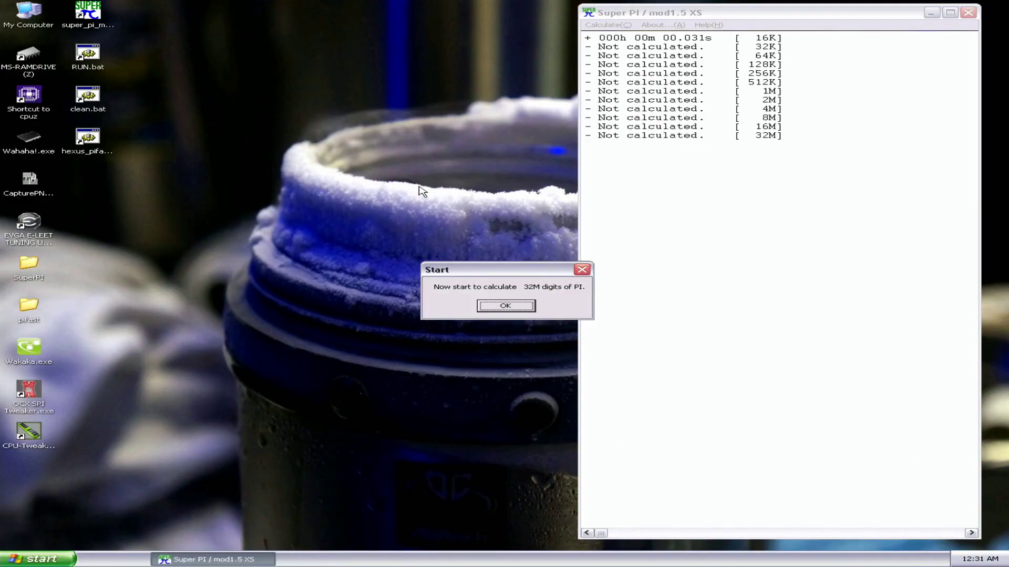
pyautogui.press('Return')
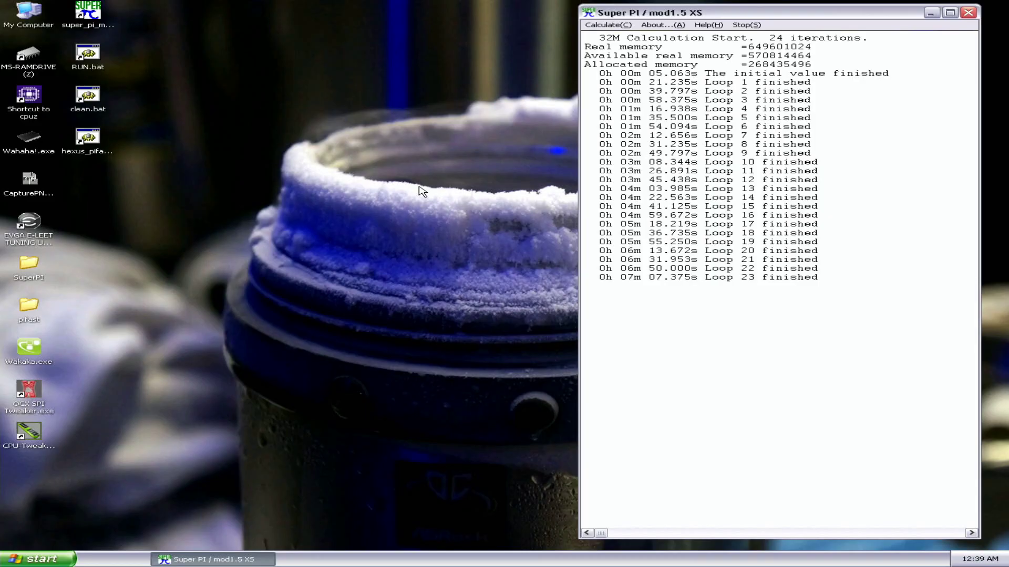
# Move the 7m 38.922s finish message aside and arrange CPU-Z windows for CPU and Memory
pyautogui.moveTo(501, 272); pyautogui.dragTo(904, 178)
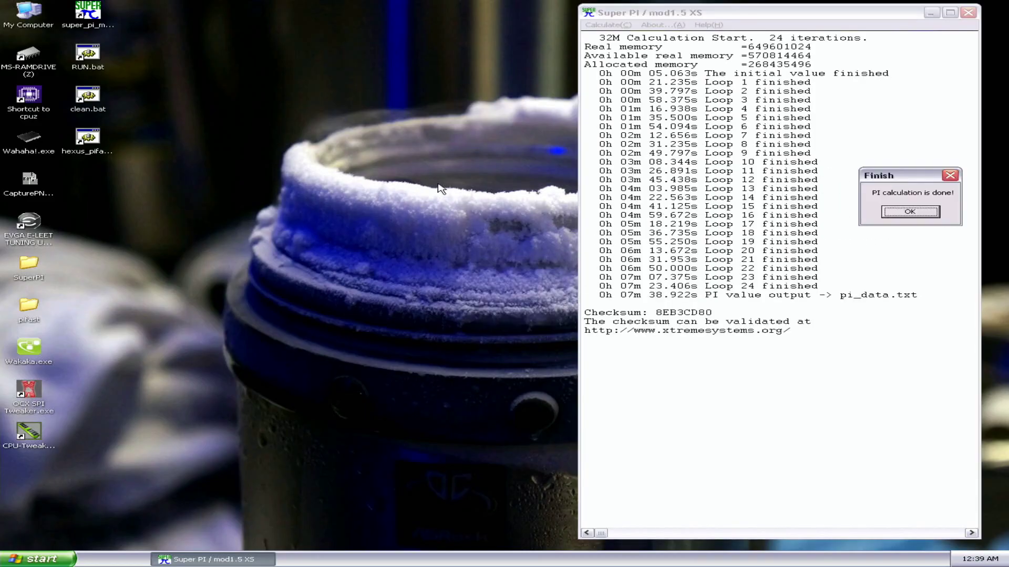
pyautogui.doubleClick(29, 97)
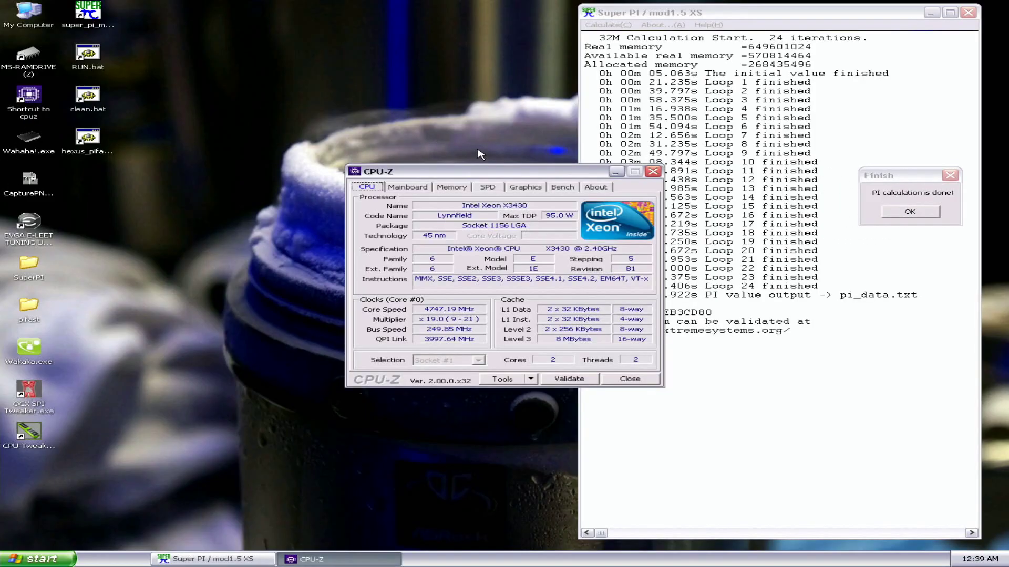
pyautogui.moveTo(482, 177); pyautogui.dragTo(378, 14)
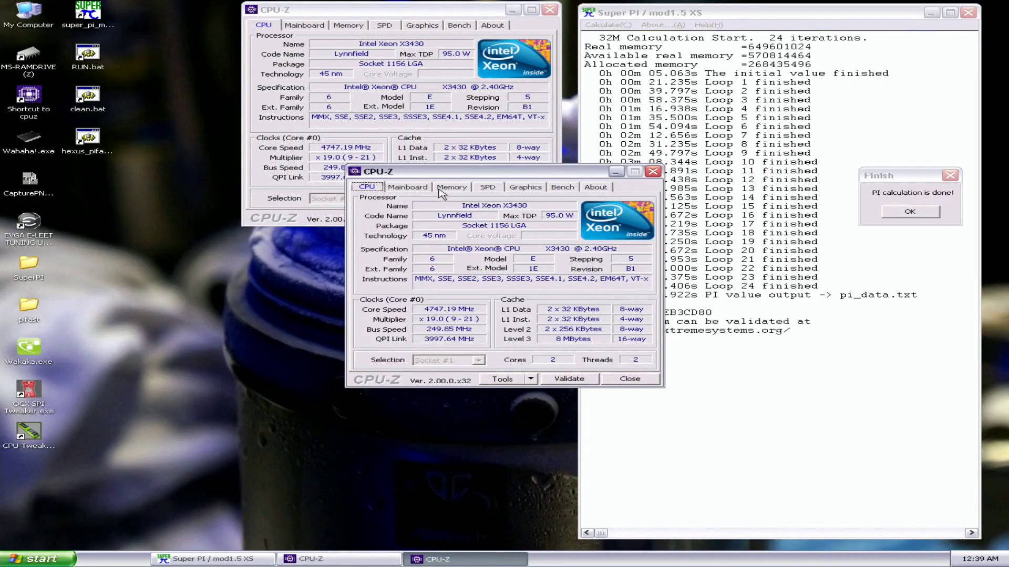
pyautogui.click(452, 187)
pyautogui.moveTo(461, 177); pyautogui.dragTo(357, 249)
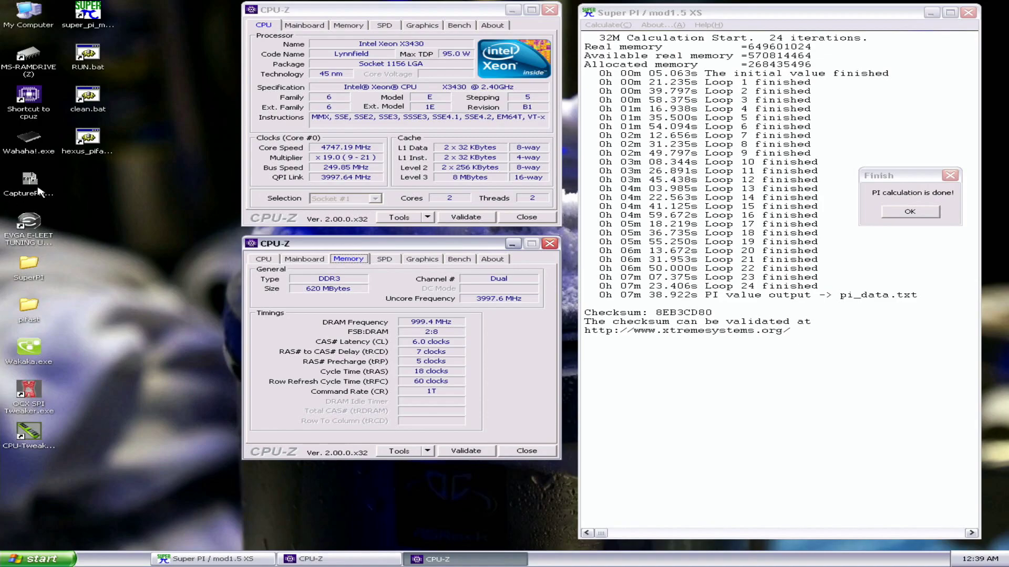
# Add a third CPU-Z window showing Mainboard details, placed at the lower right
pyautogui.click(38, 192)
pyautogui.doubleClick(30, 113)
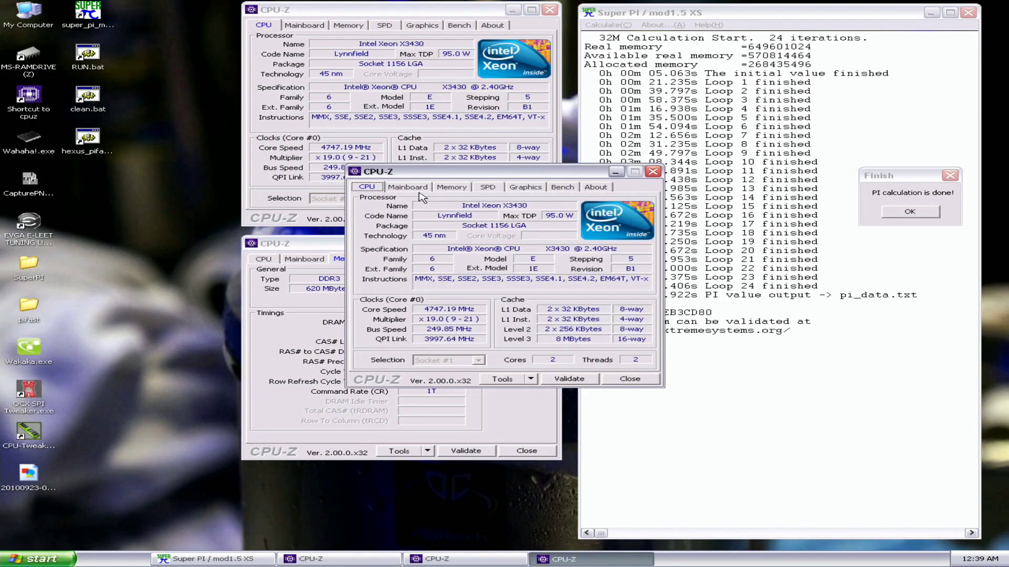
pyautogui.click(422, 187)
pyautogui.moveTo(443, 178); pyautogui.dragTo(677, 356)
pyautogui.moveTo(678, 356); pyautogui.dragTo(678, 356)
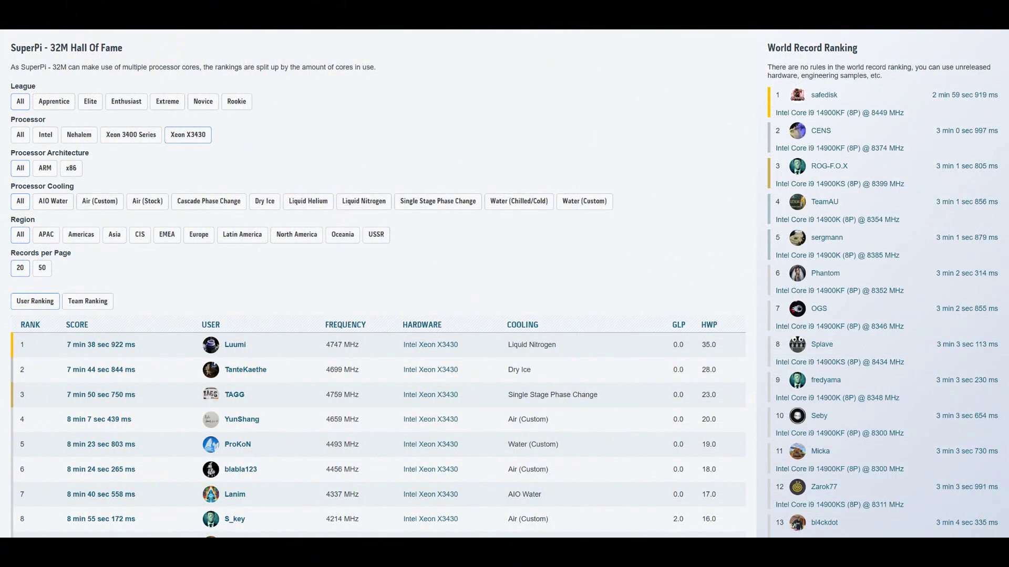